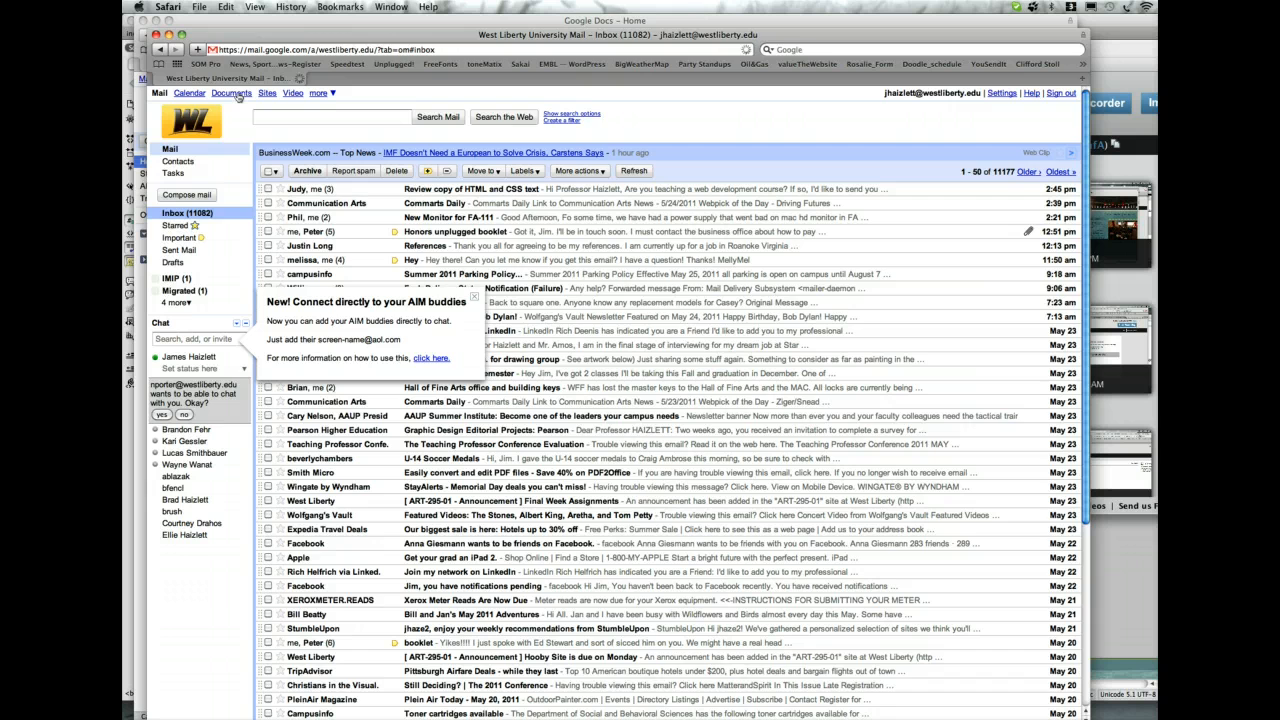
Open the Google Docs document list from the mailbox and create a new form.
left_click(237, 94)
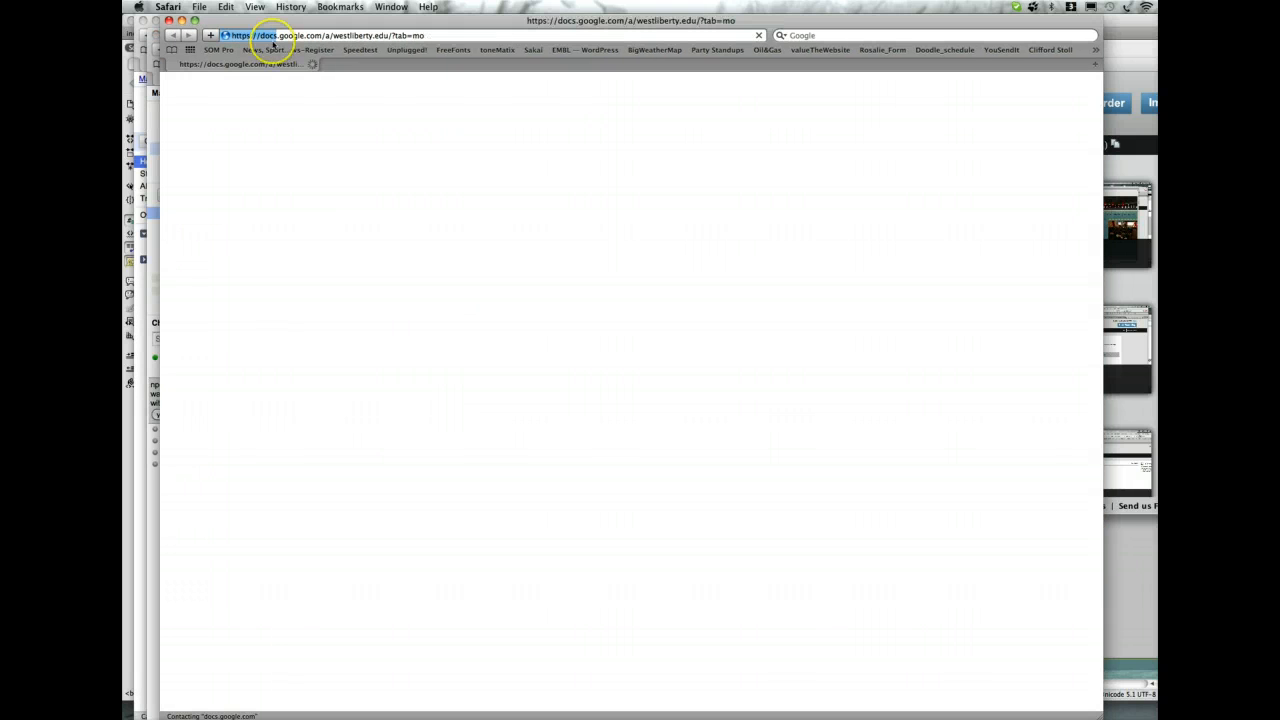
left_click_drag(291, 23, 277, 24)
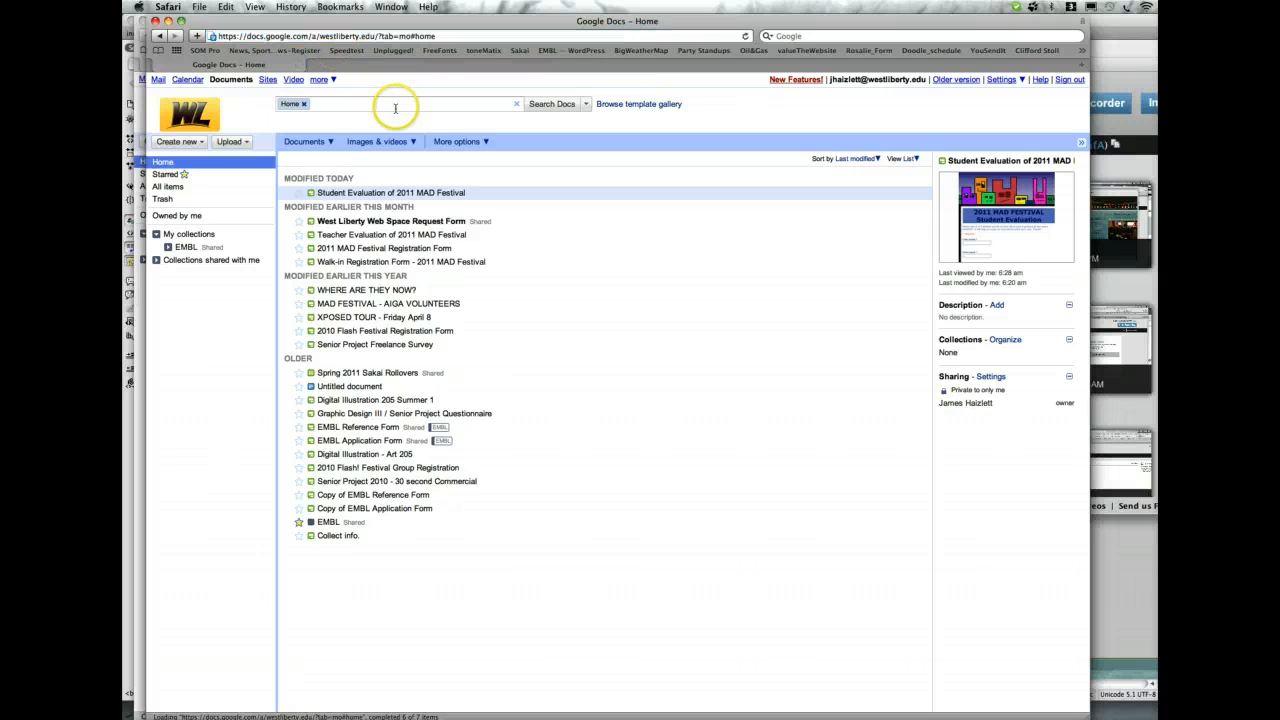
left_click(198, 144)
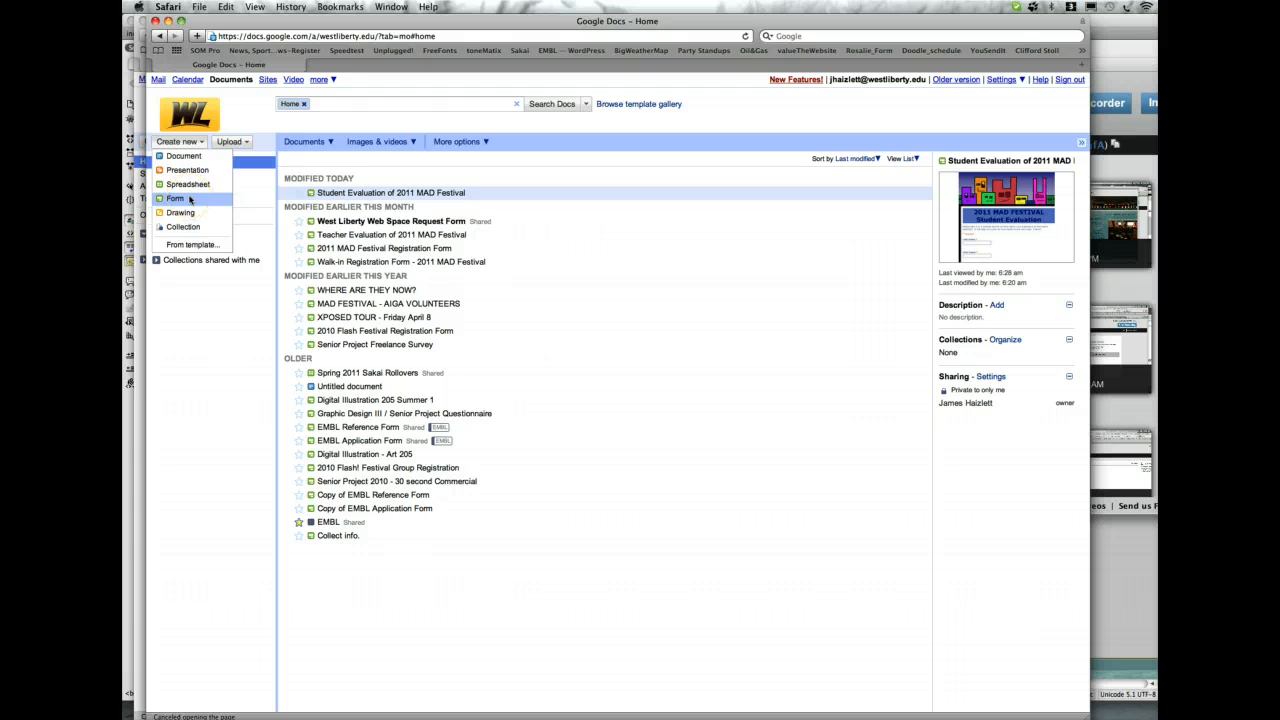
left_click(190, 199)
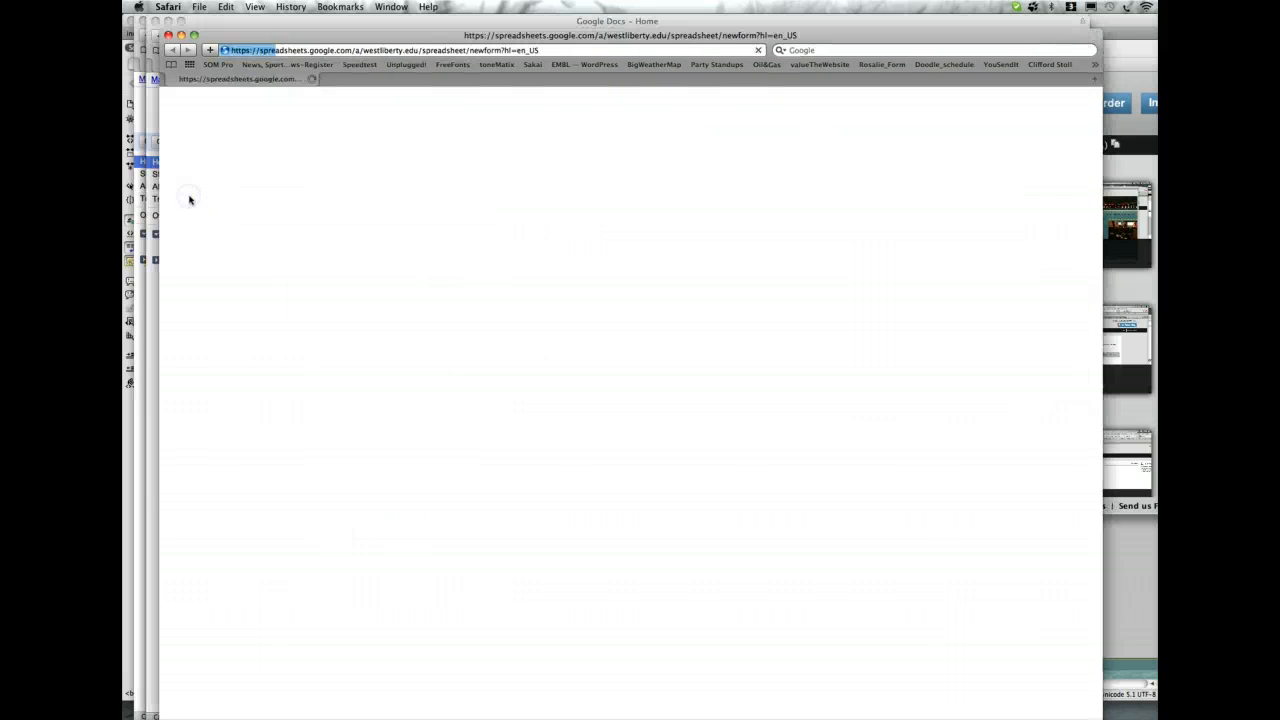
left_click_drag(272, 36, 269, 19)
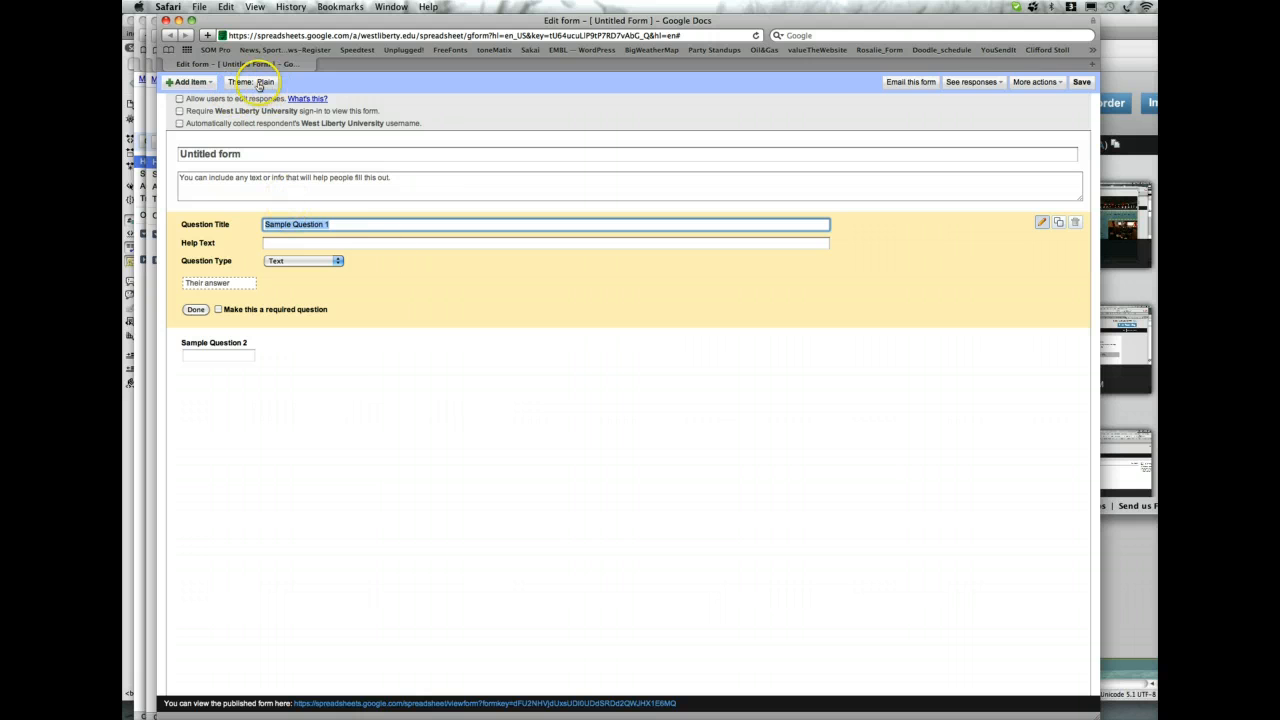
Apply the Runners theme to the untitled form.
left_click(255, 84)
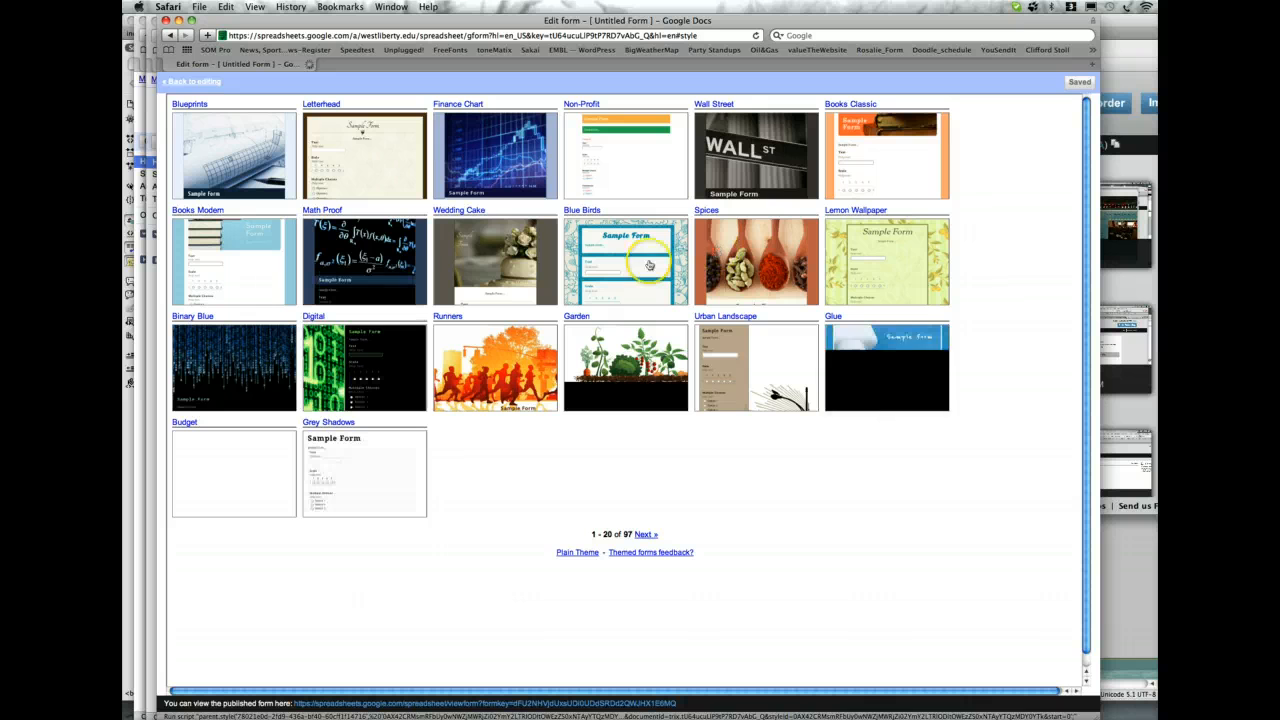
left_click(497, 383)
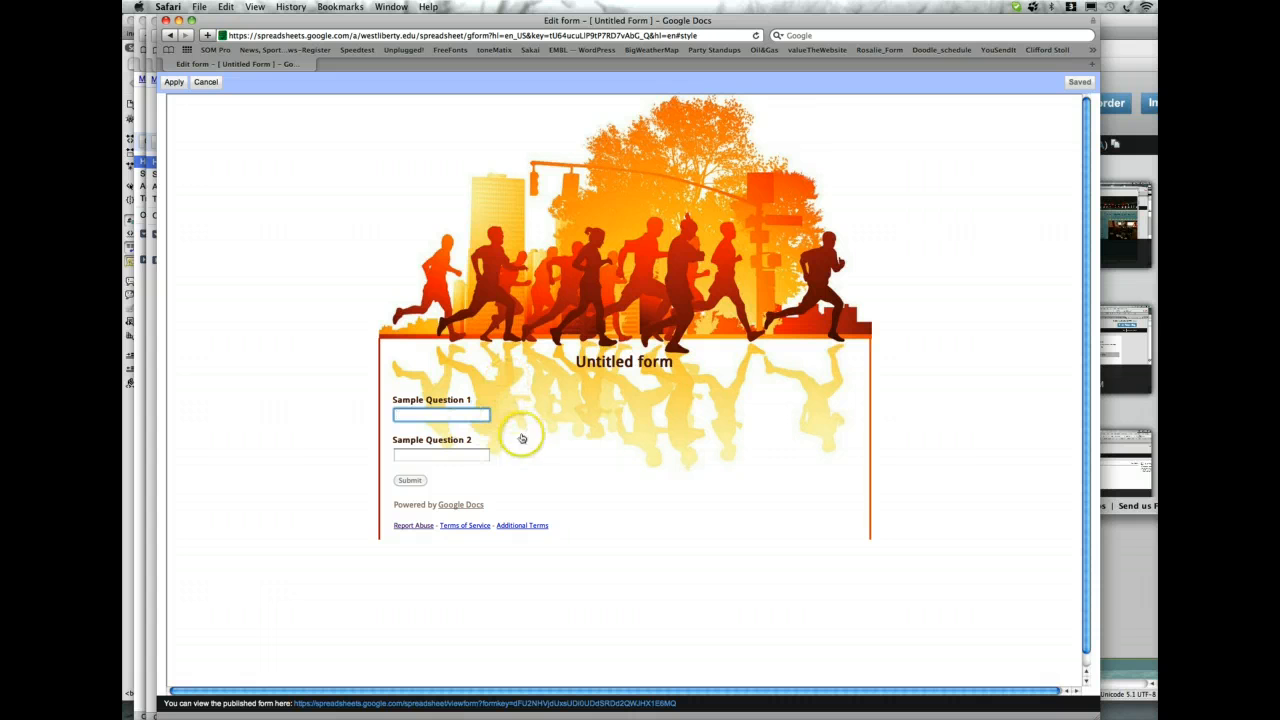
left_click(175, 86)
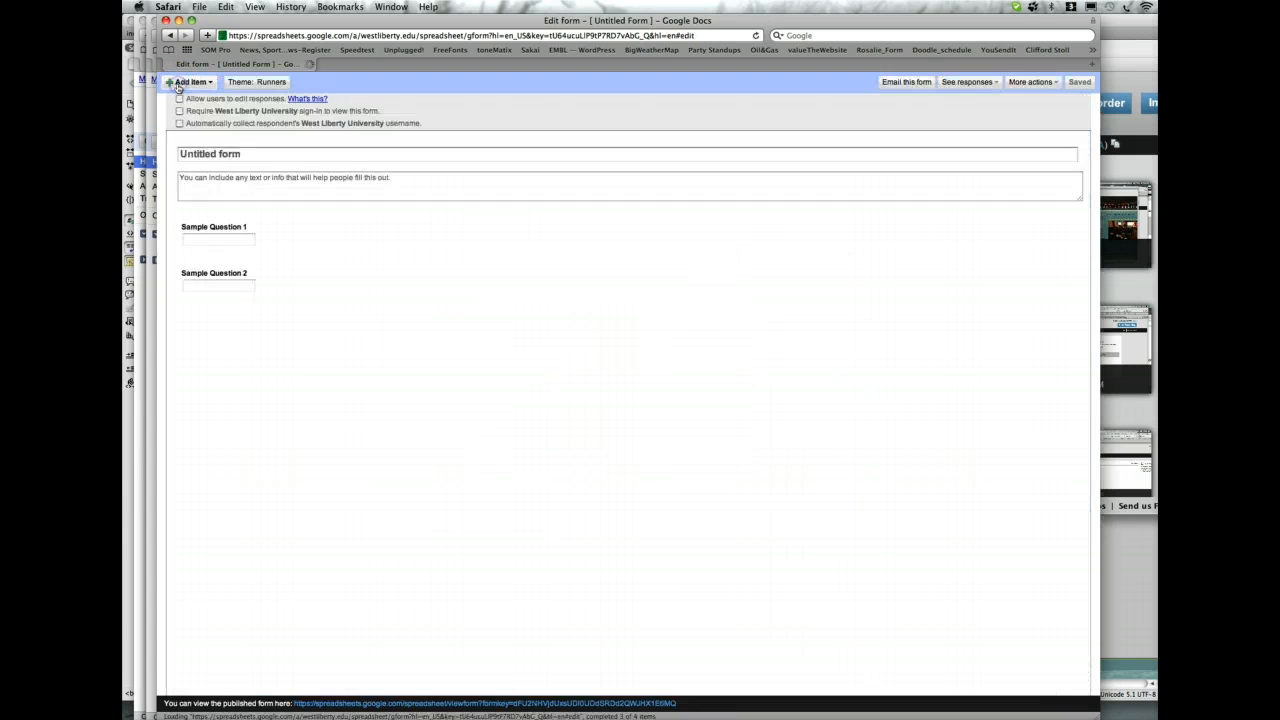
Title the form "Wheeling Marathon" and enter "Please fill out this survey" as its description.
left_click(174, 153)
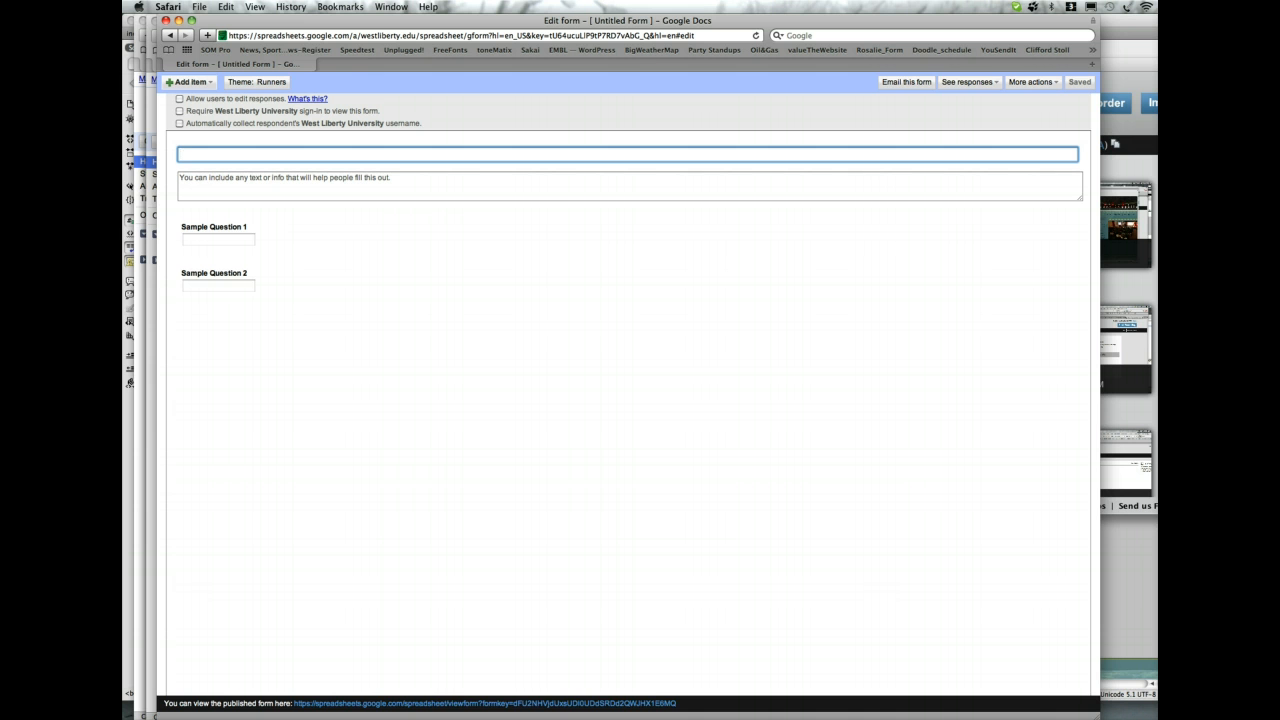
type("Wheeling Marathon")
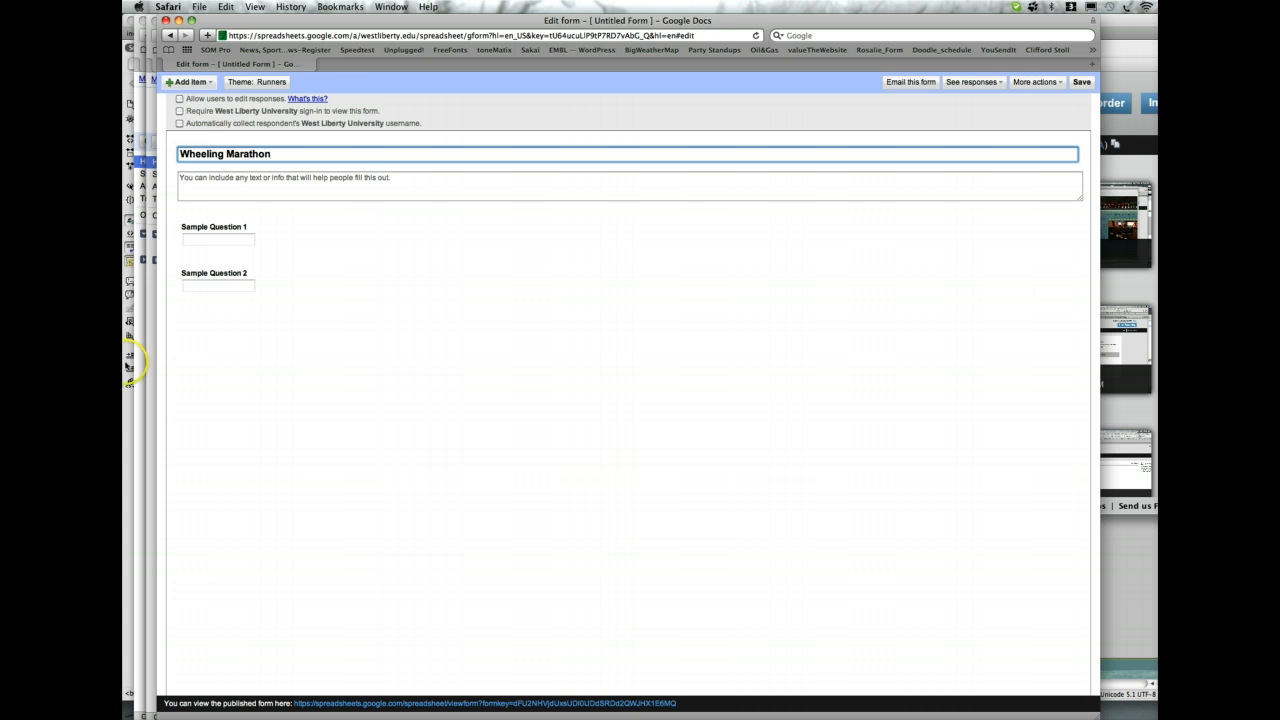
left_click(392, 178)
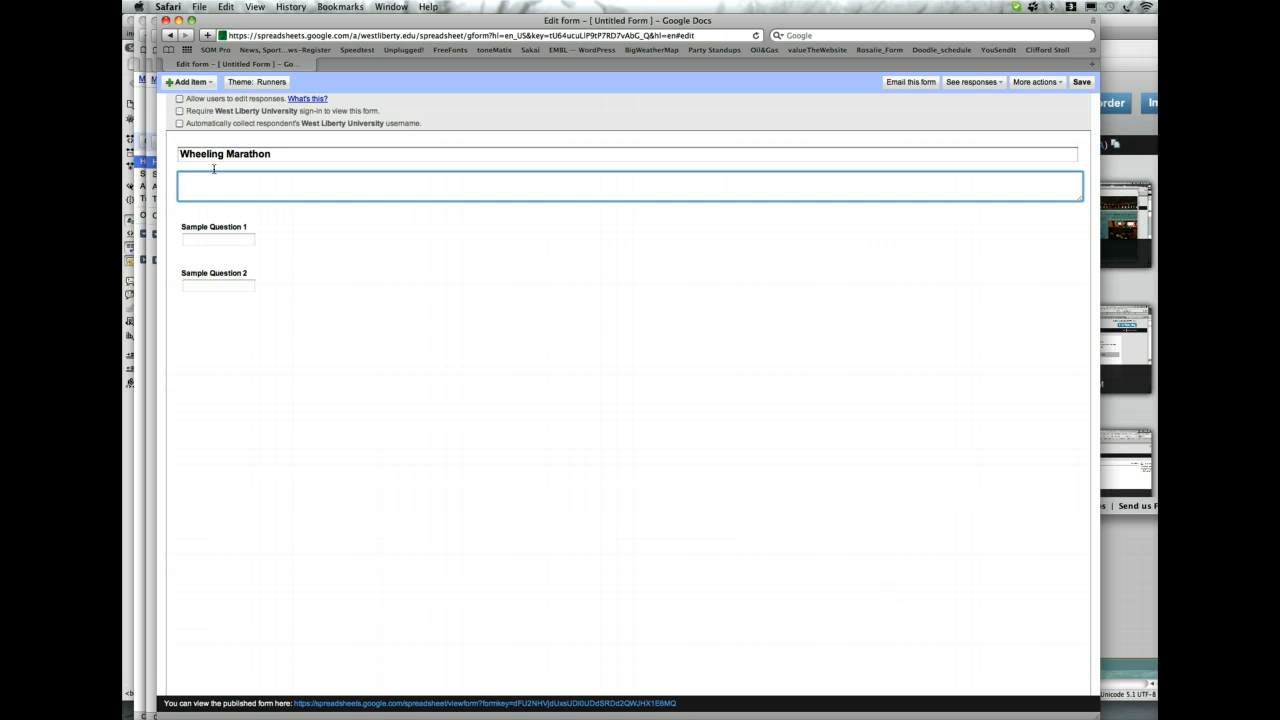
type("Please fill out this survey")
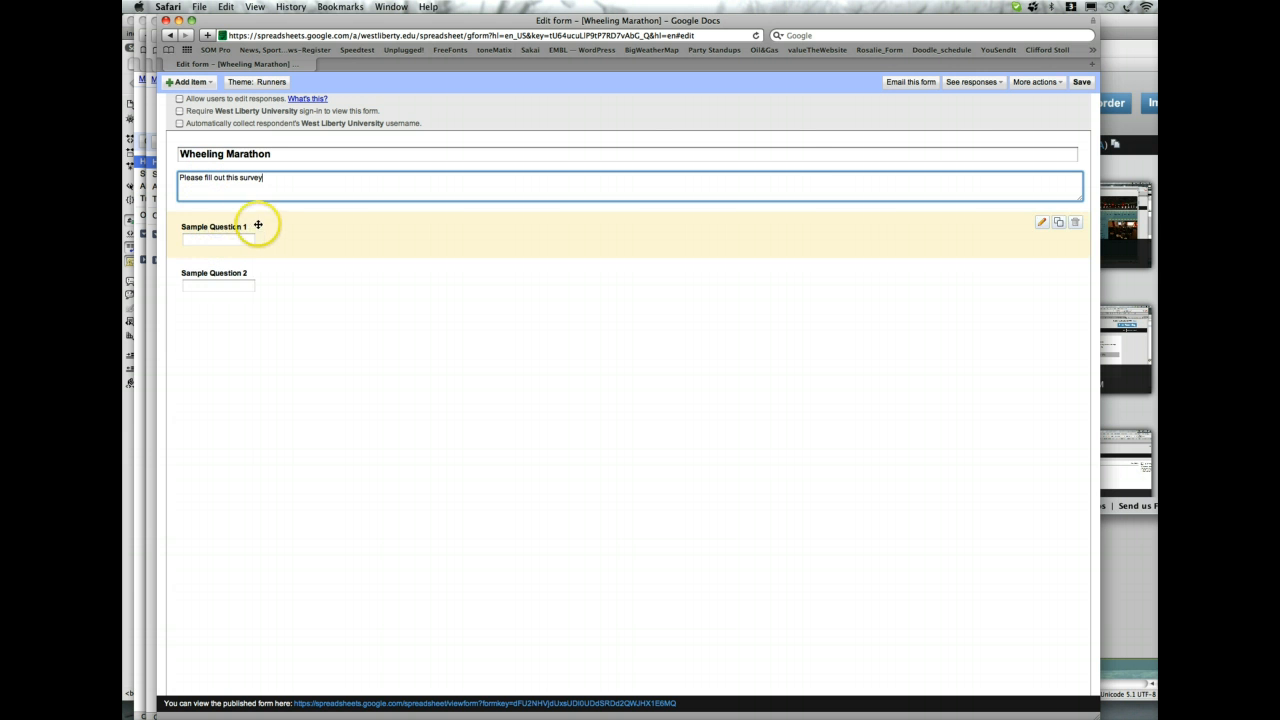
Retitle the first sample question "Do you like to run?" and set its question type to Choose from a list.
mouse_move(1012, 253)
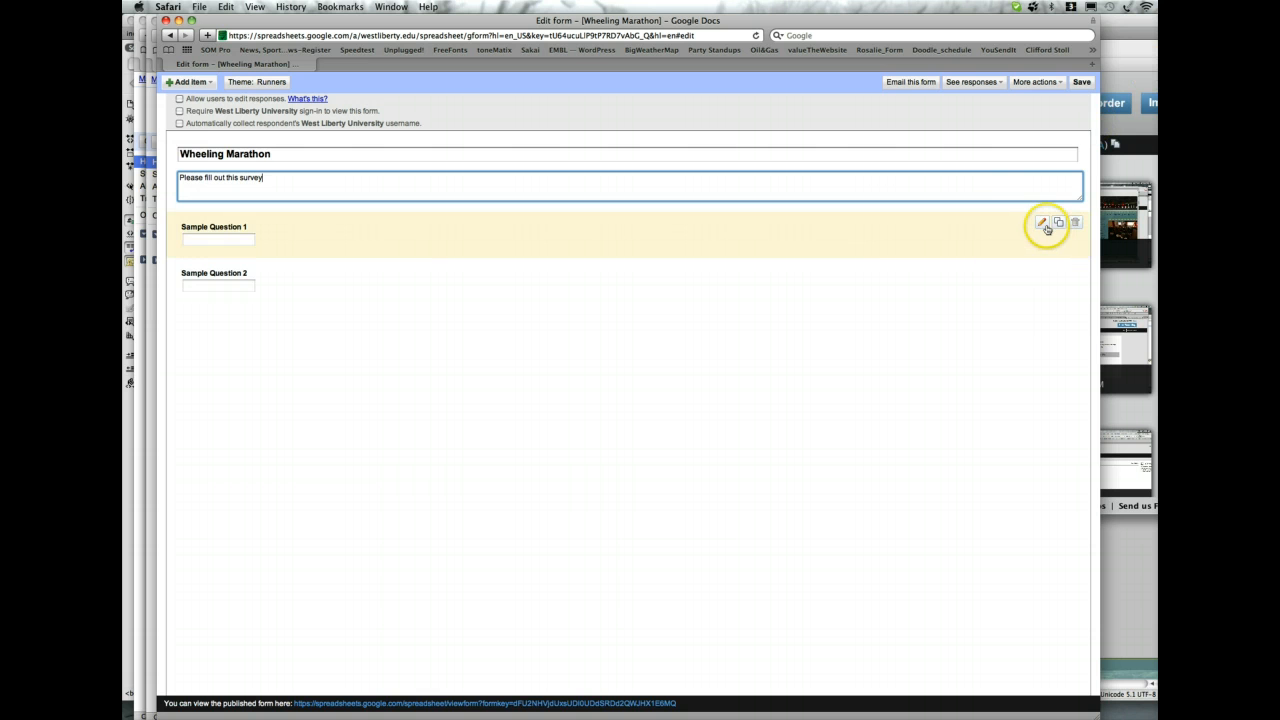
left_click(1040, 224)
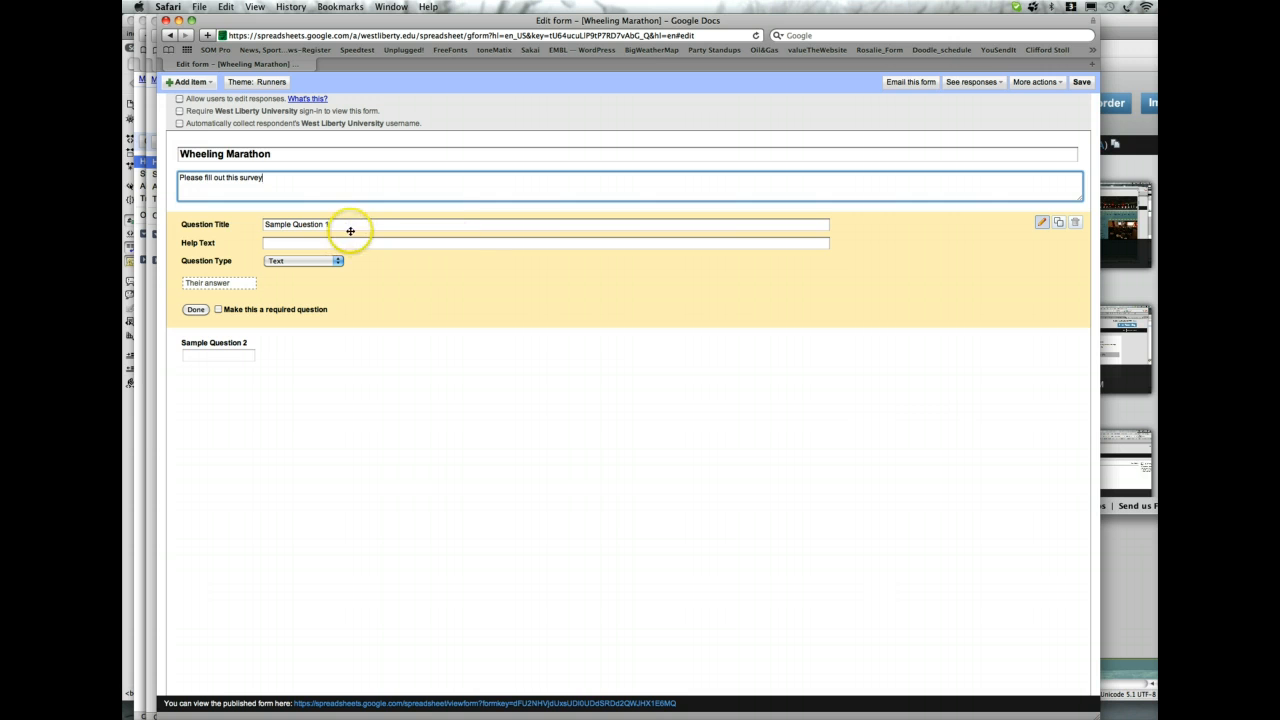
left_click_drag(343, 224, 257, 224)
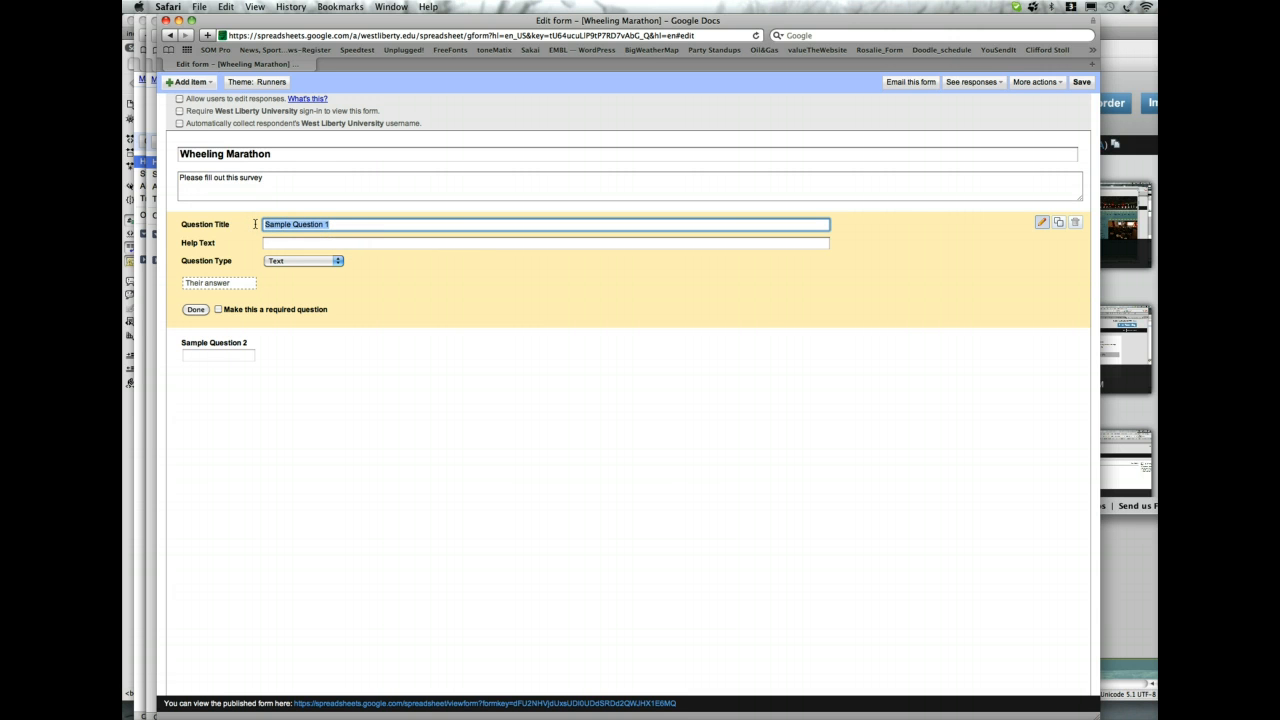
type("Do")
key("super+minus")
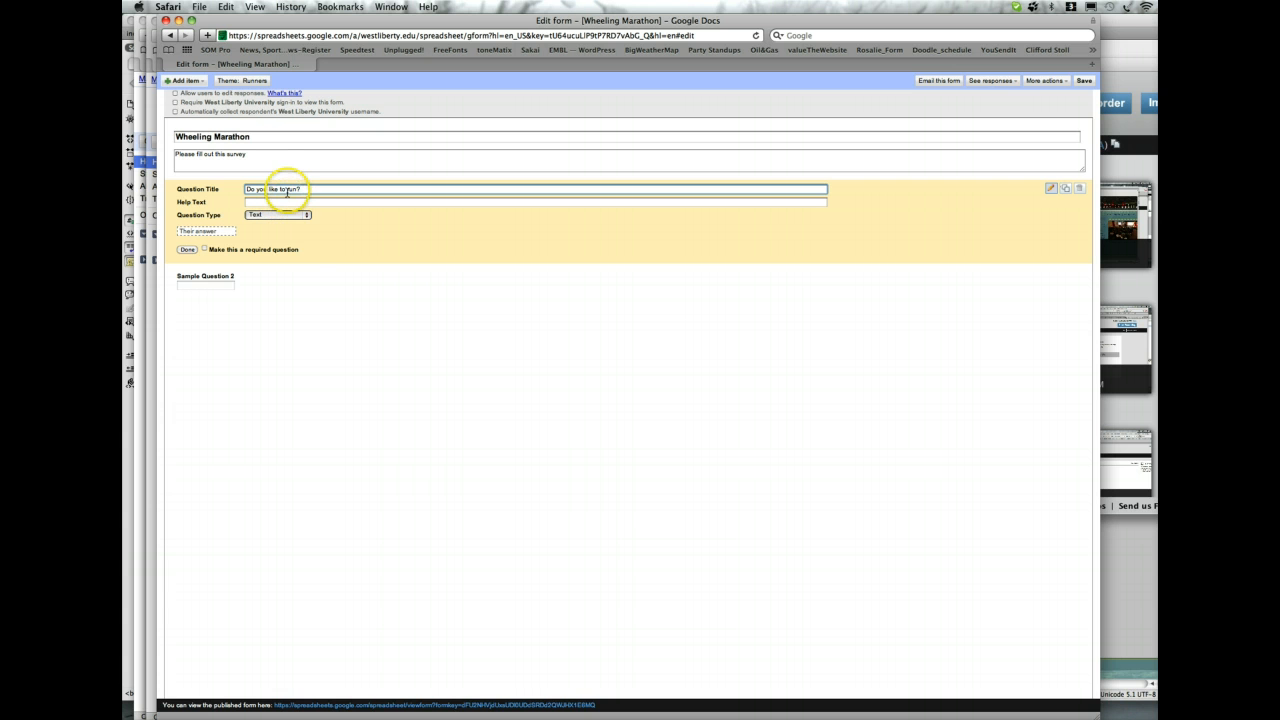
left_click(304, 215)
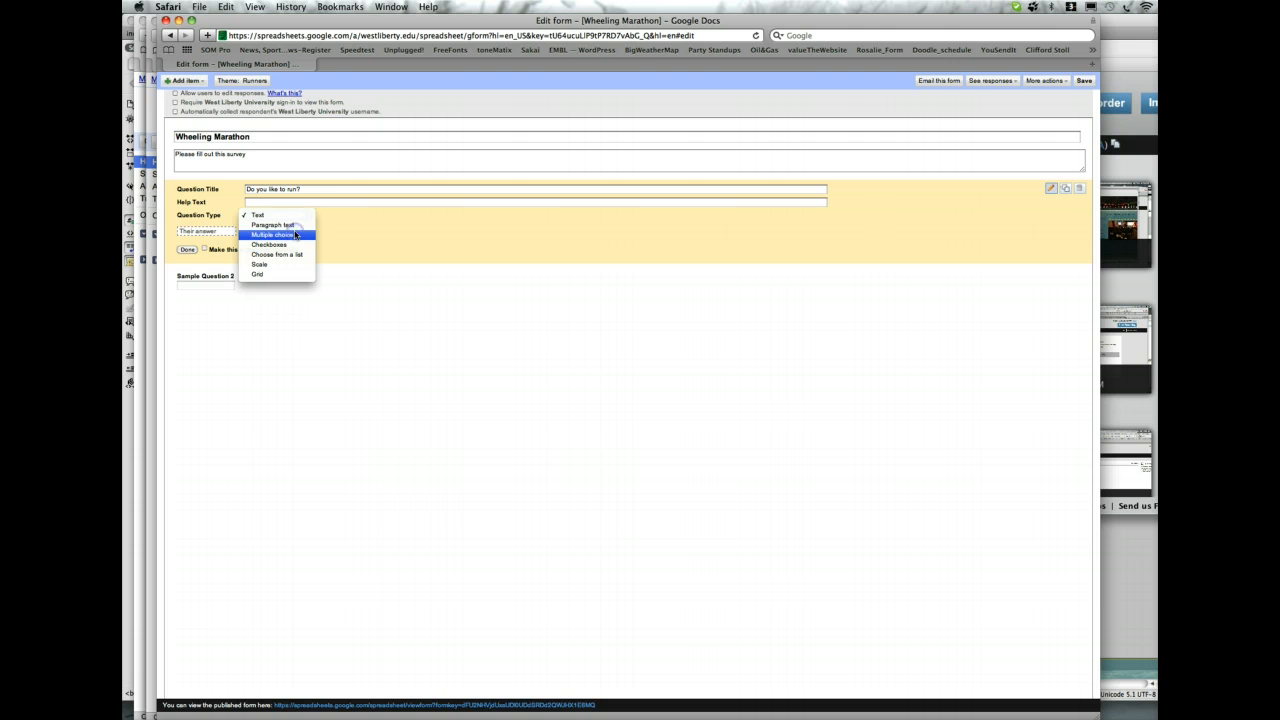
left_click(296, 235)
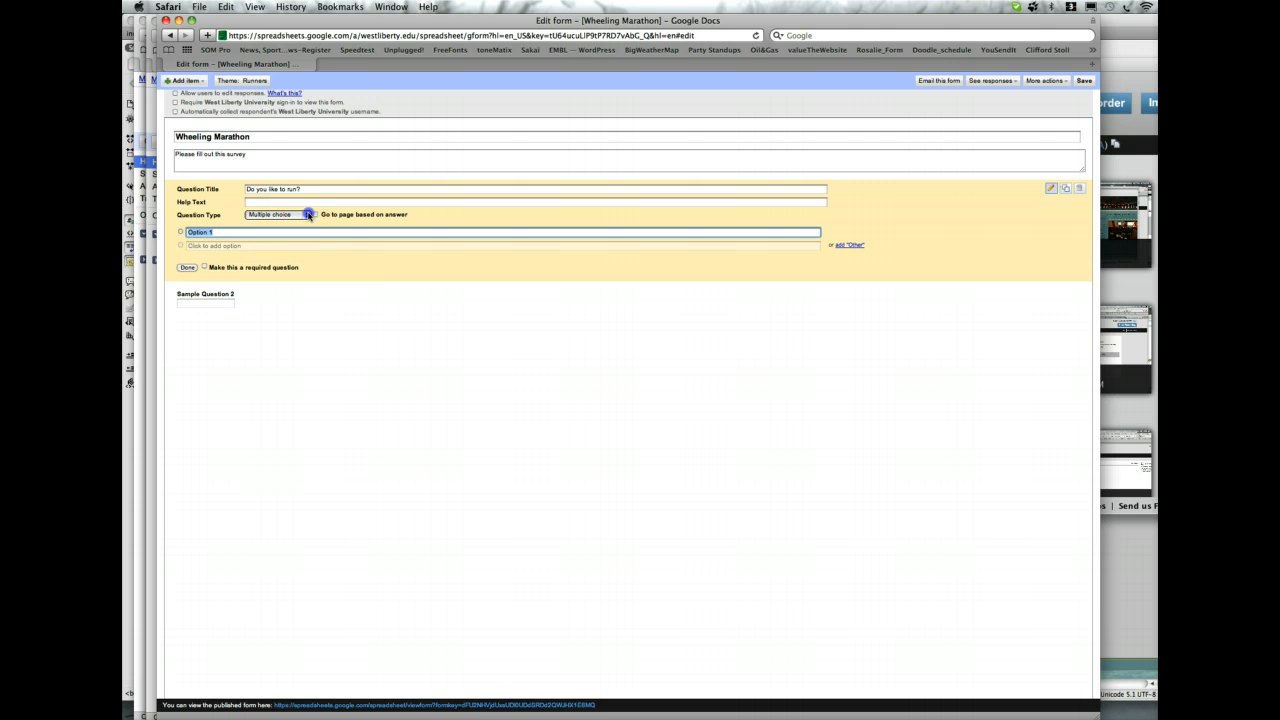
left_click(309, 215)
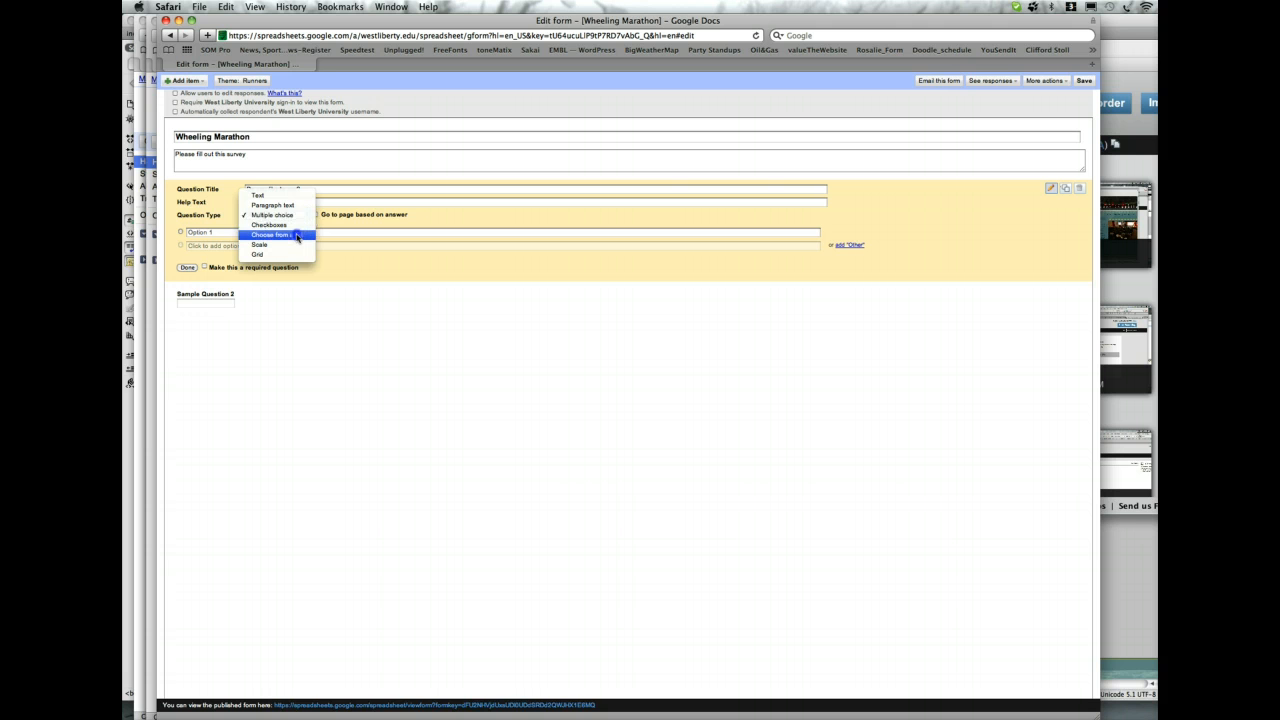
left_click(297, 236)
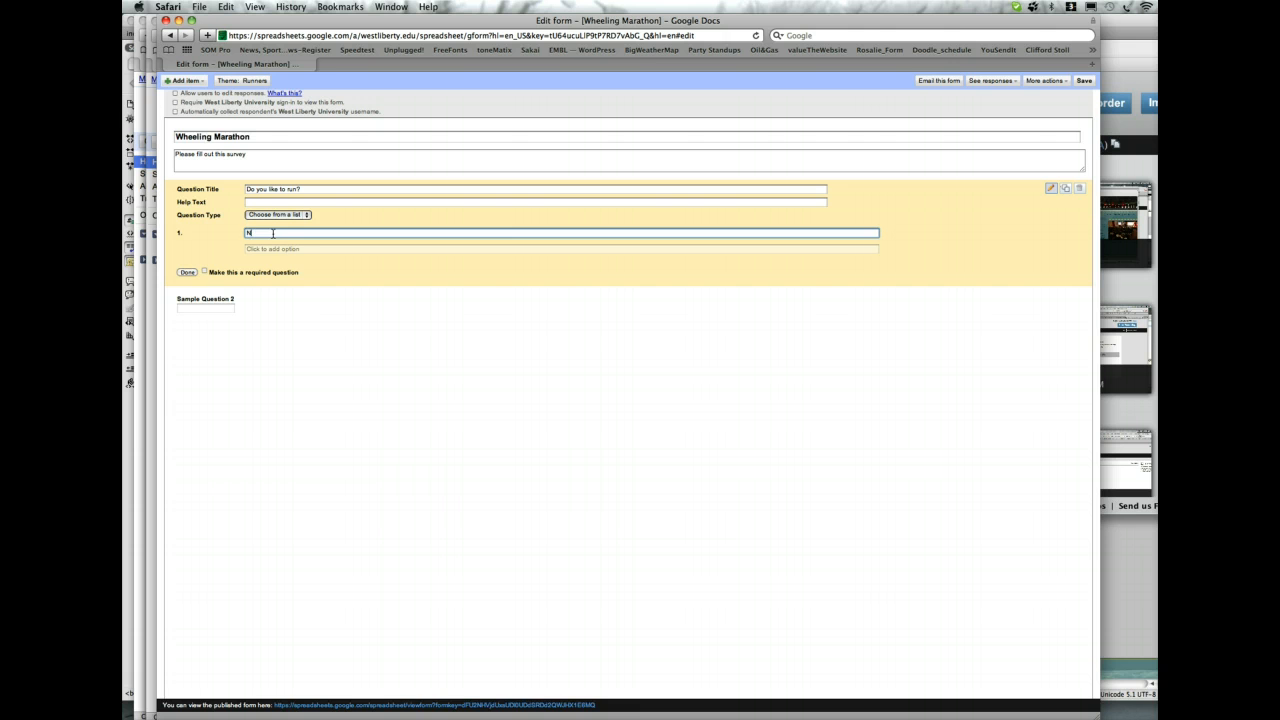
Give the running question the options No, Yes and Sometimes, and make it a required question.
type("No")
left_click(283, 249)
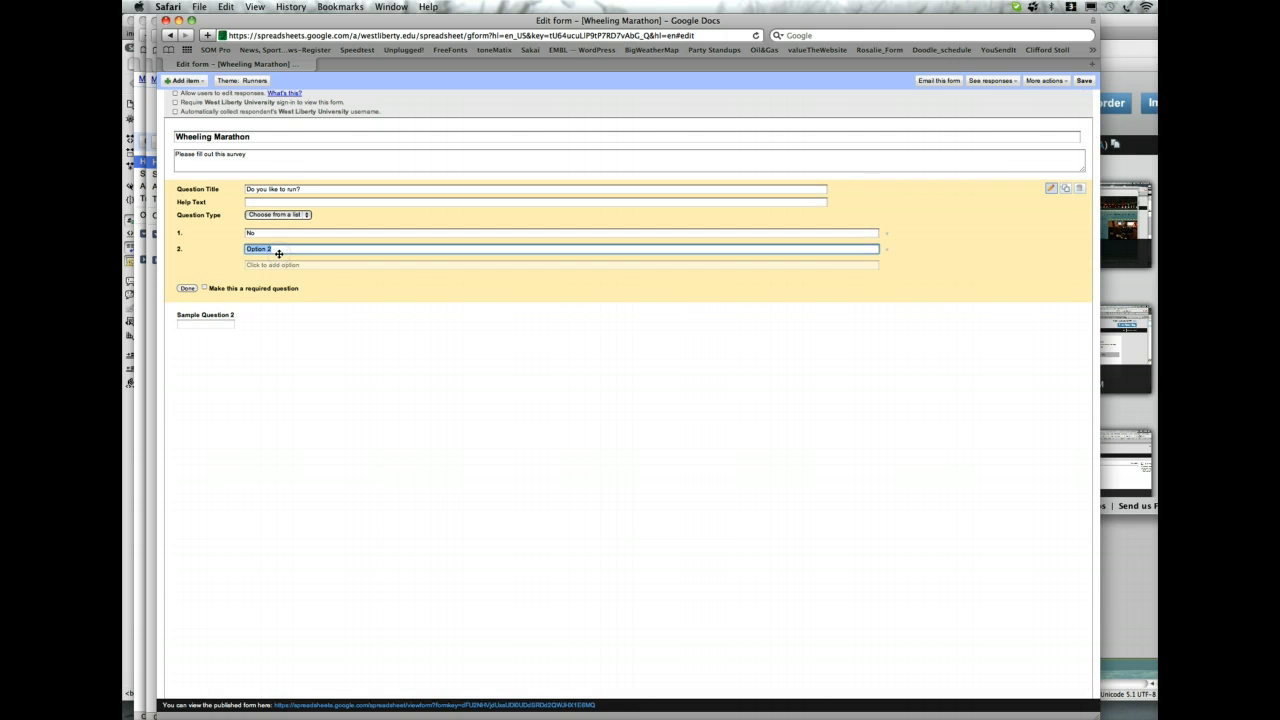
type("Yes")
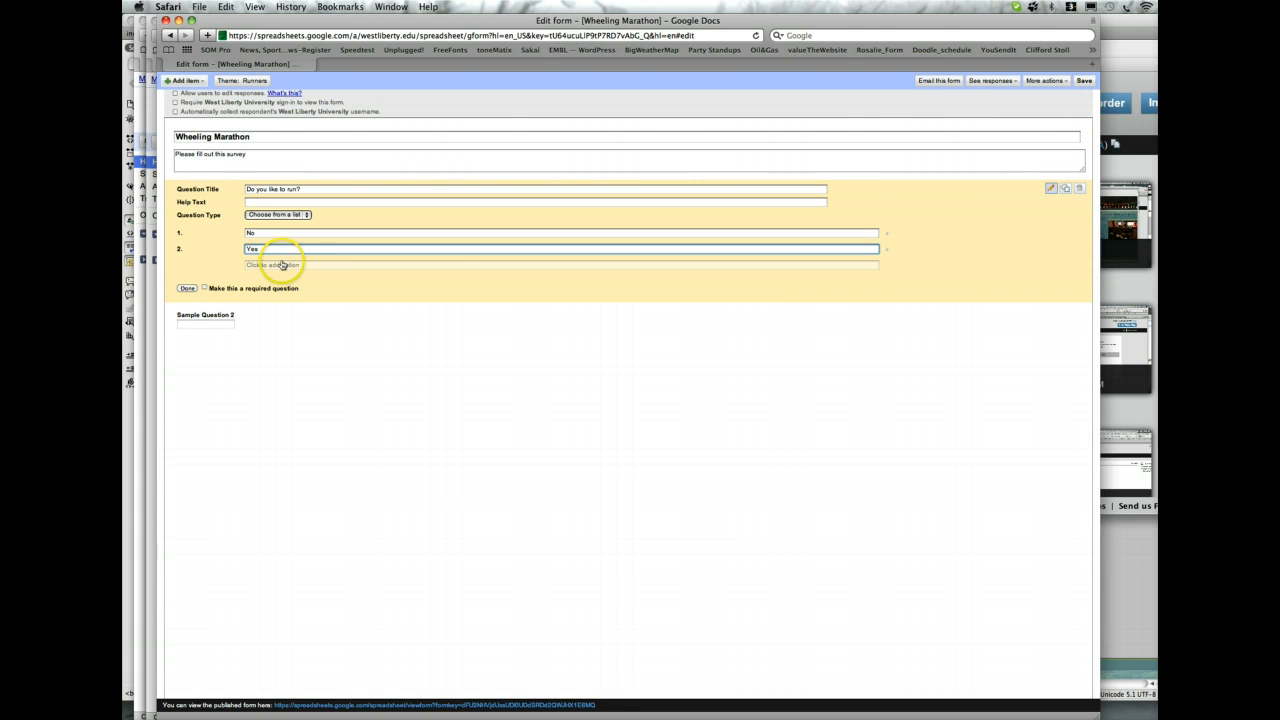
left_click(277, 265)
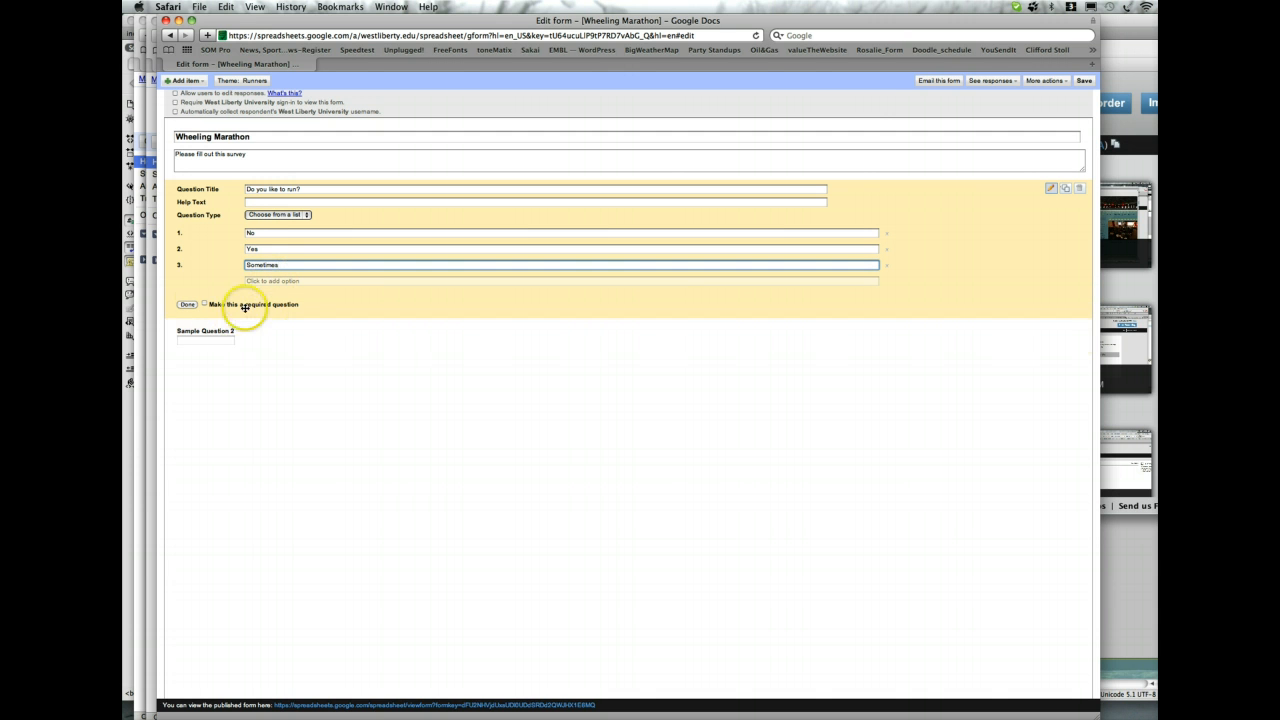
left_click(187, 305)
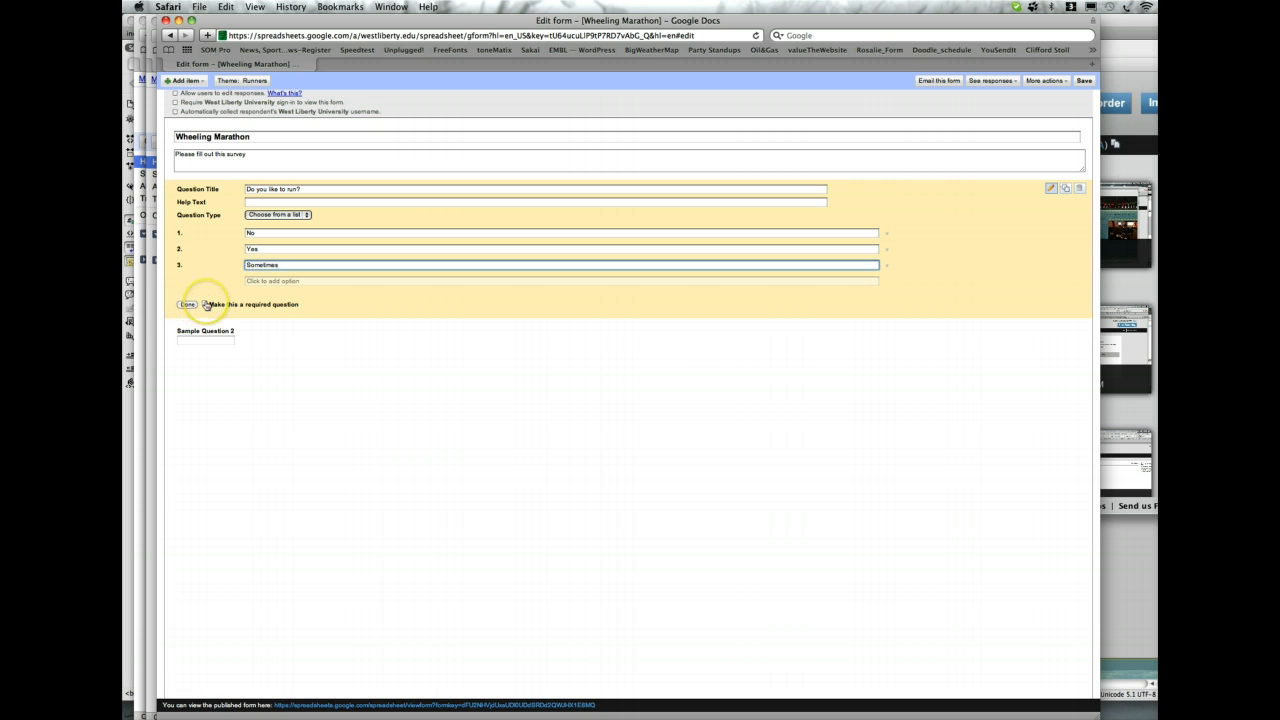
left_click(206, 305)
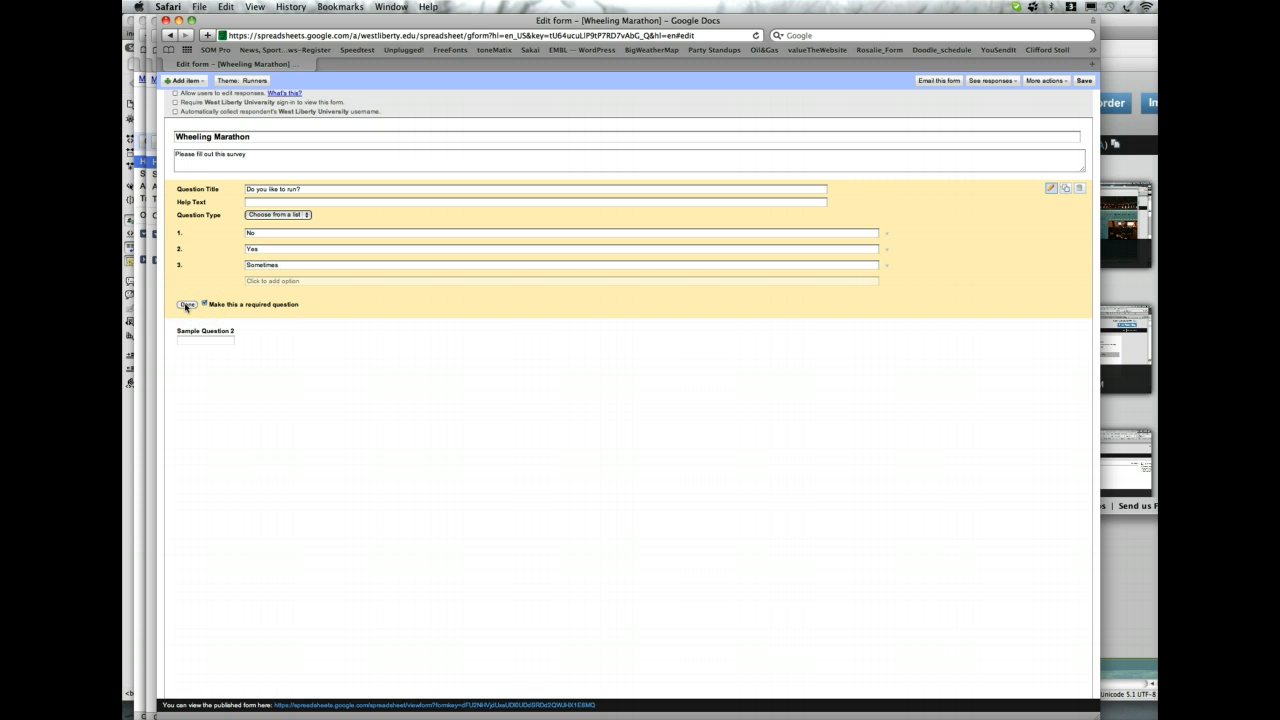
left_click(186, 305)
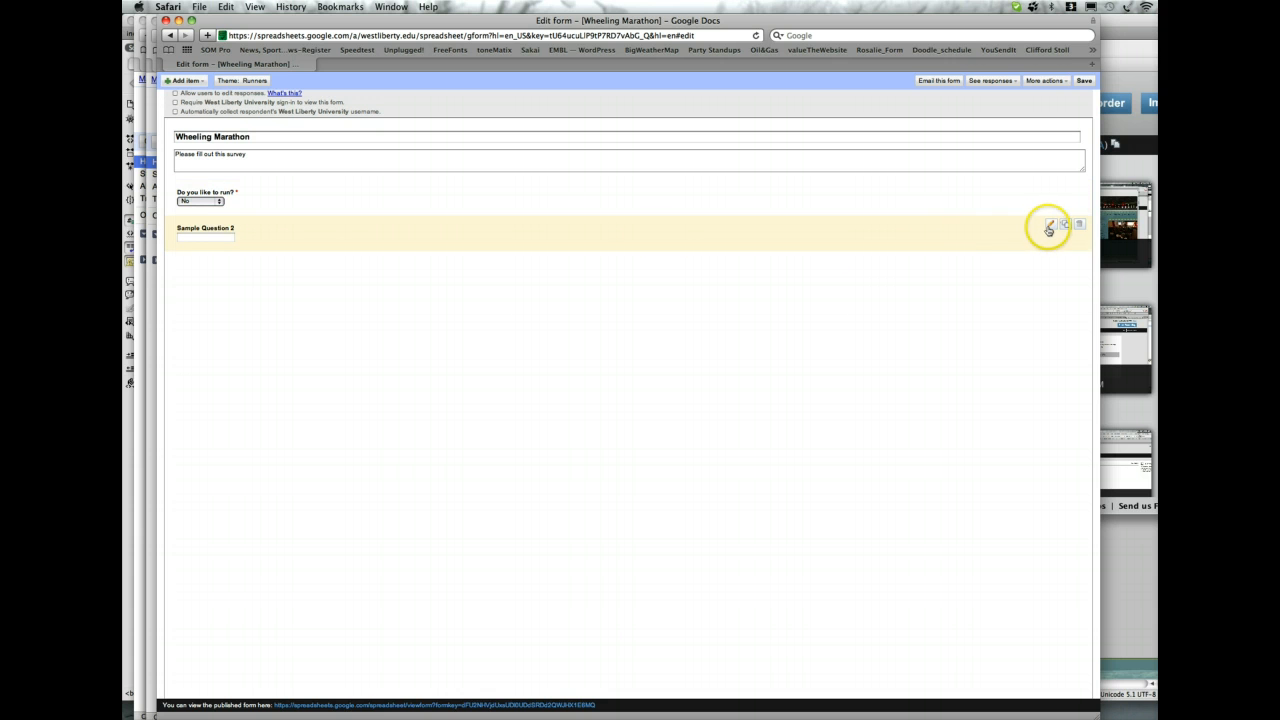
Retitle the second sample question "Last Name" and make it a required text question.
left_click(1048, 228)
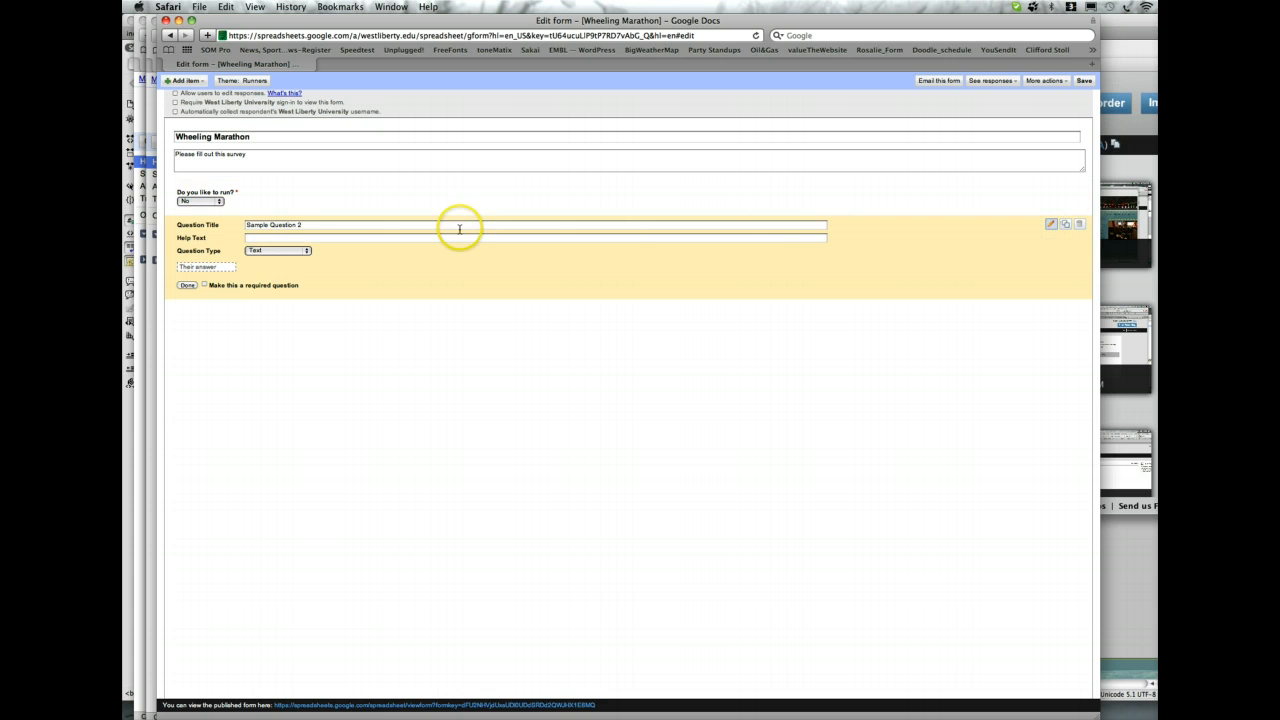
left_click_drag(306, 224, 237, 224)
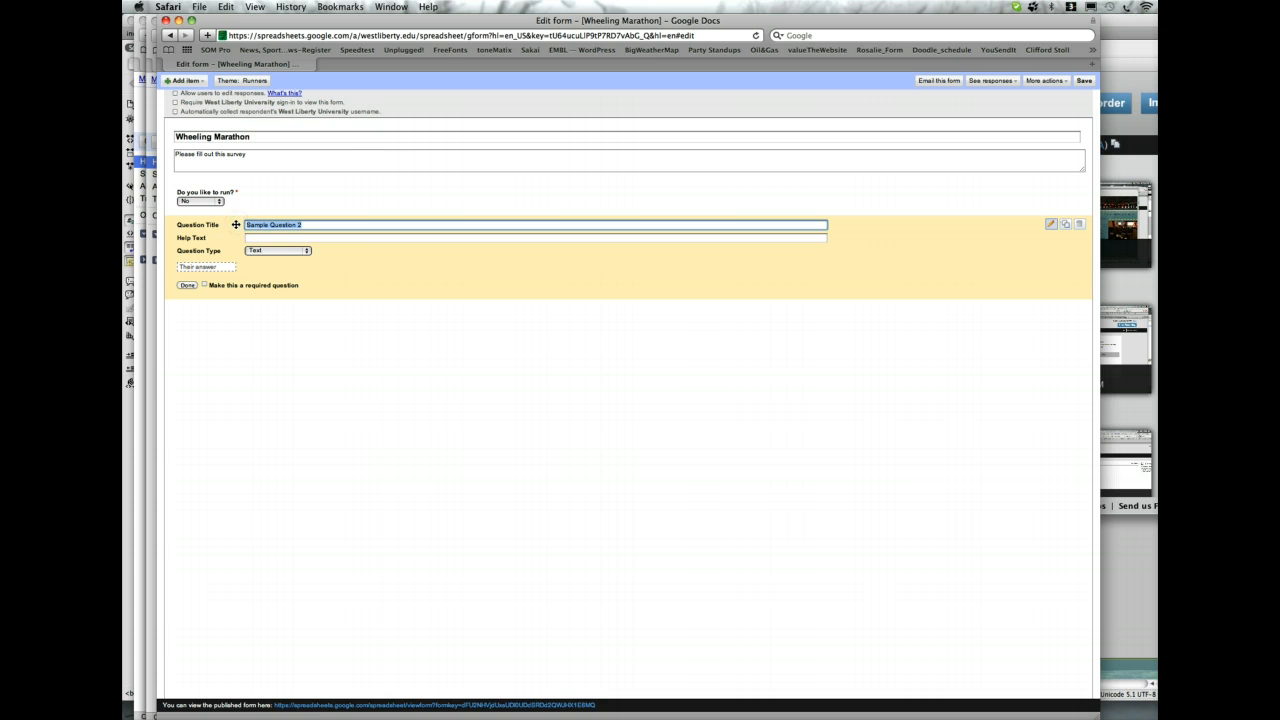
type("Name")
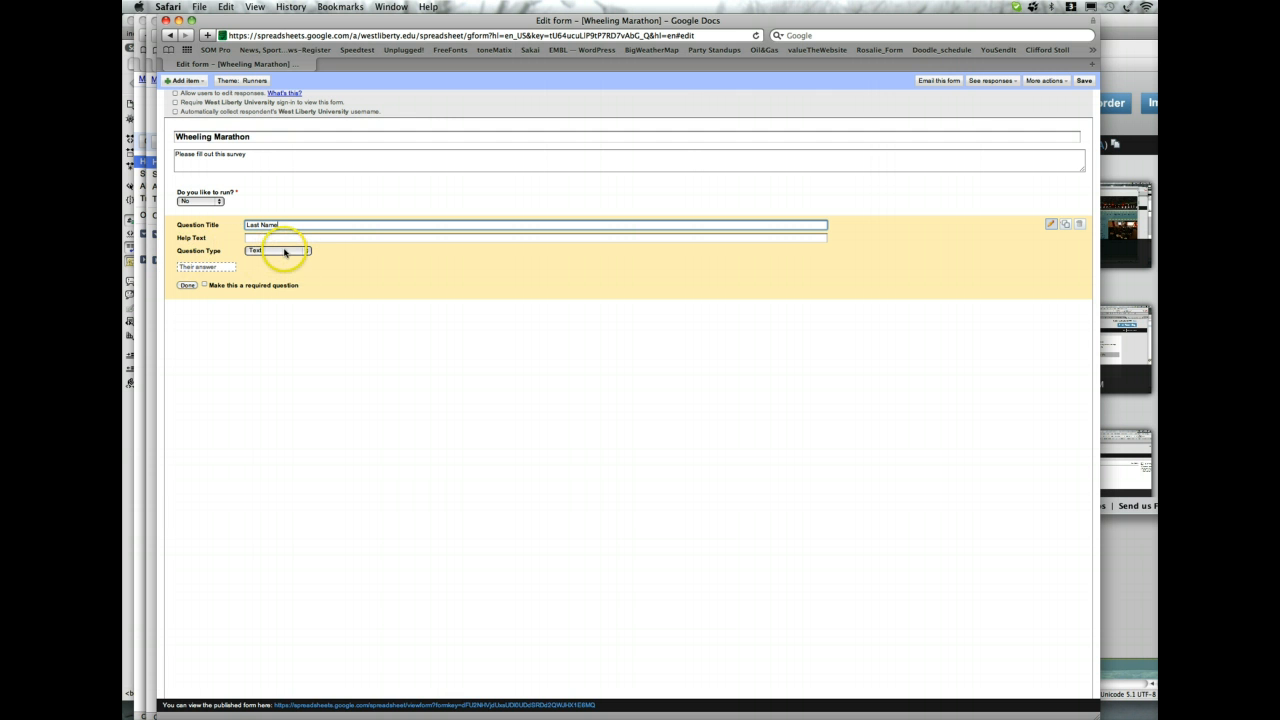
left_click(204, 286)
left_click(189, 286)
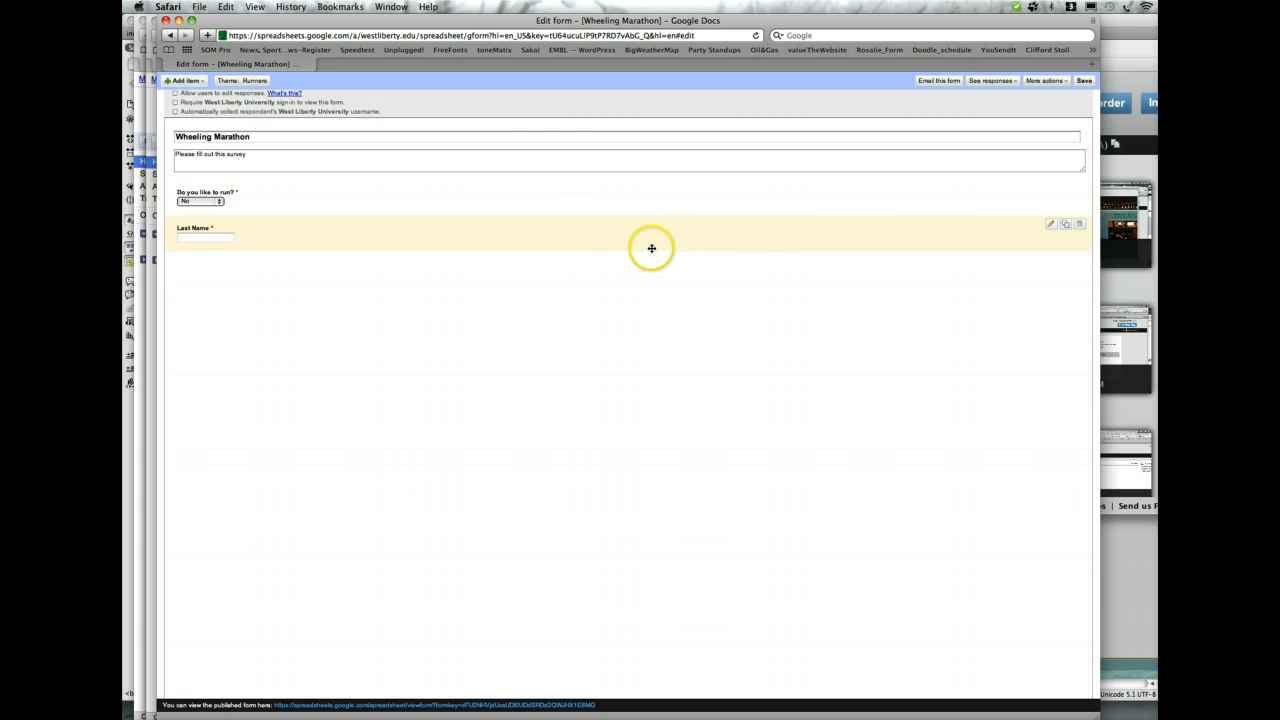
Duplicate the Last Name question and retitle the copy "First Name".
left_click(1066, 228)
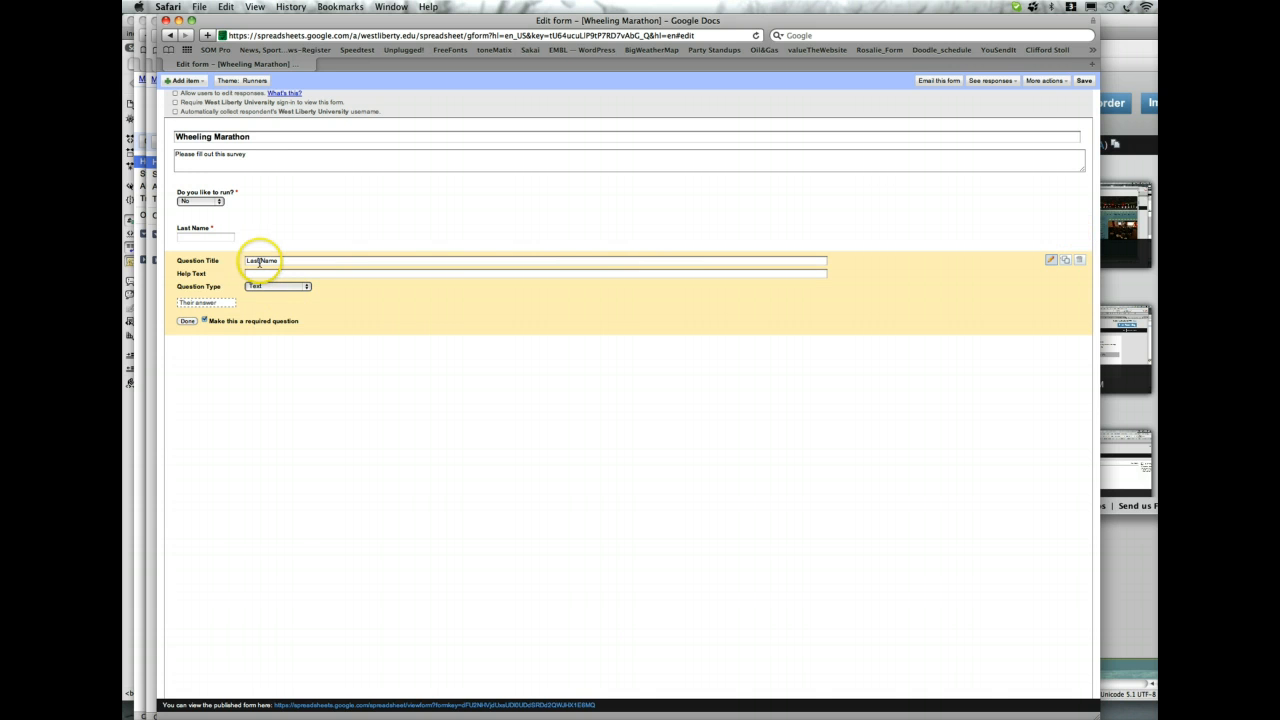
left_click_drag(259, 261, 245, 261)
key("BackSpace")
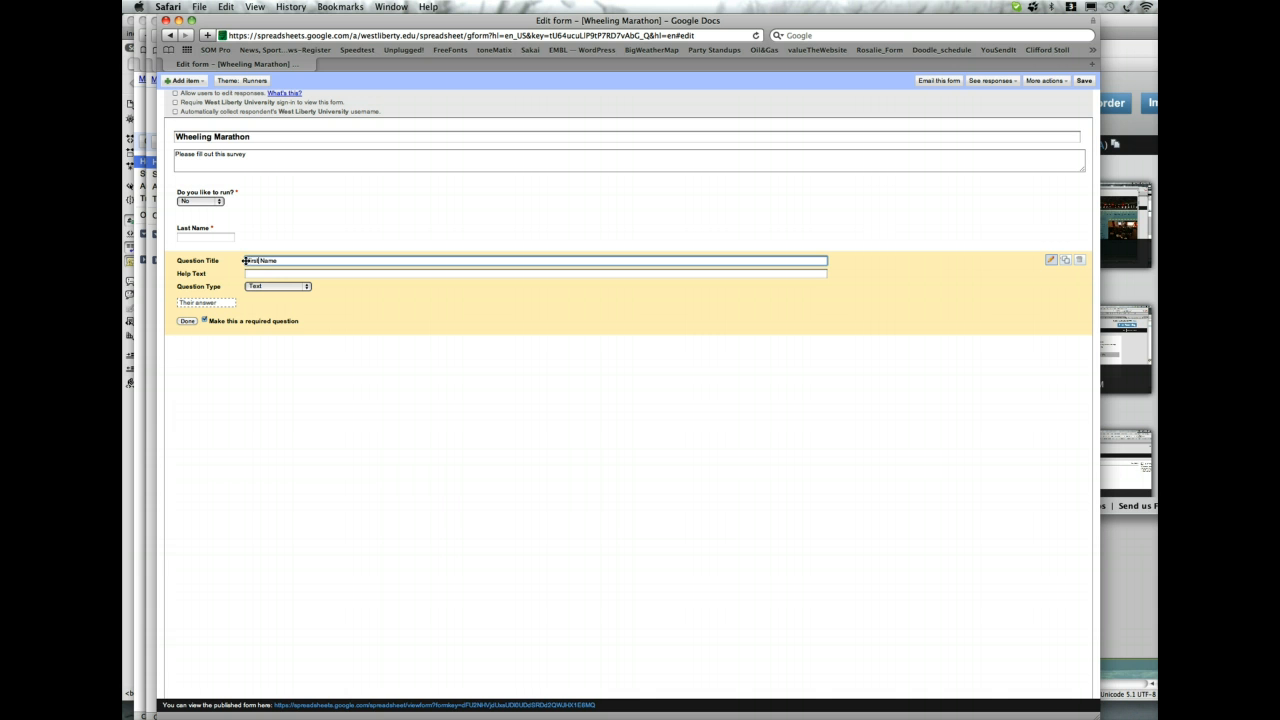
type("First")
left_click(187, 321)
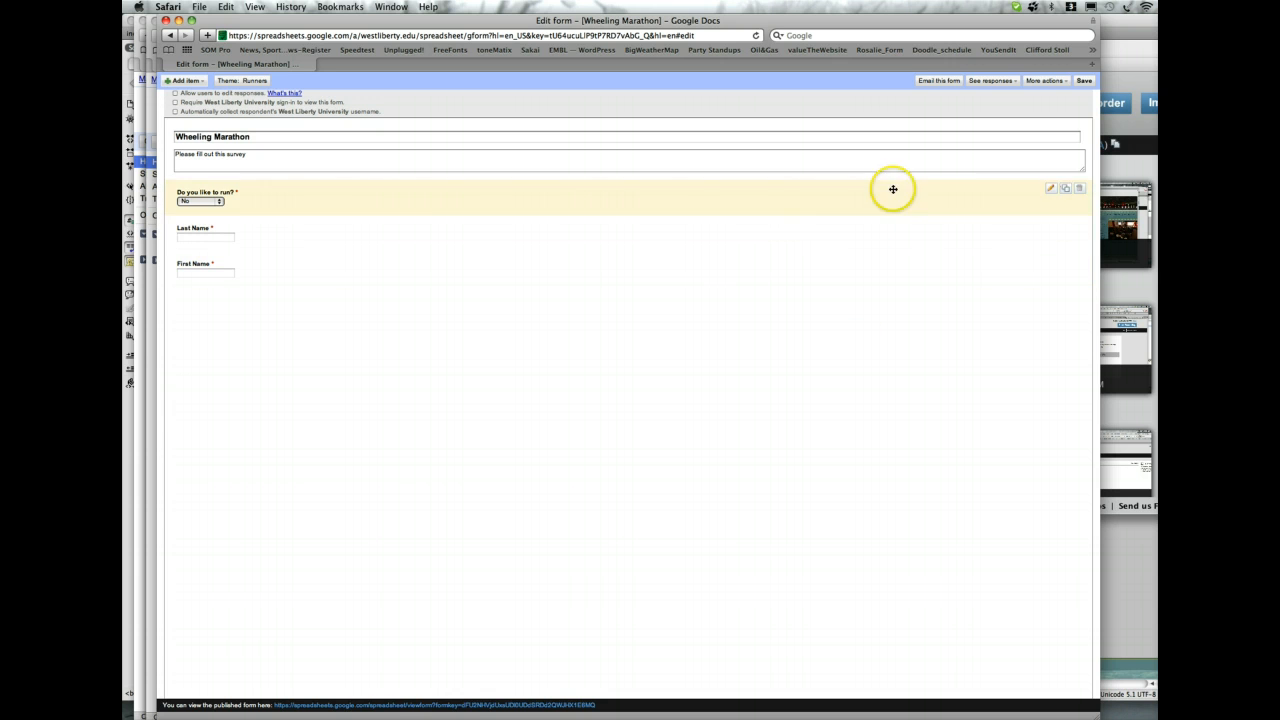
Save the form and replace its confirmation message with "Thank you for responding.".
left_click(1081, 81)
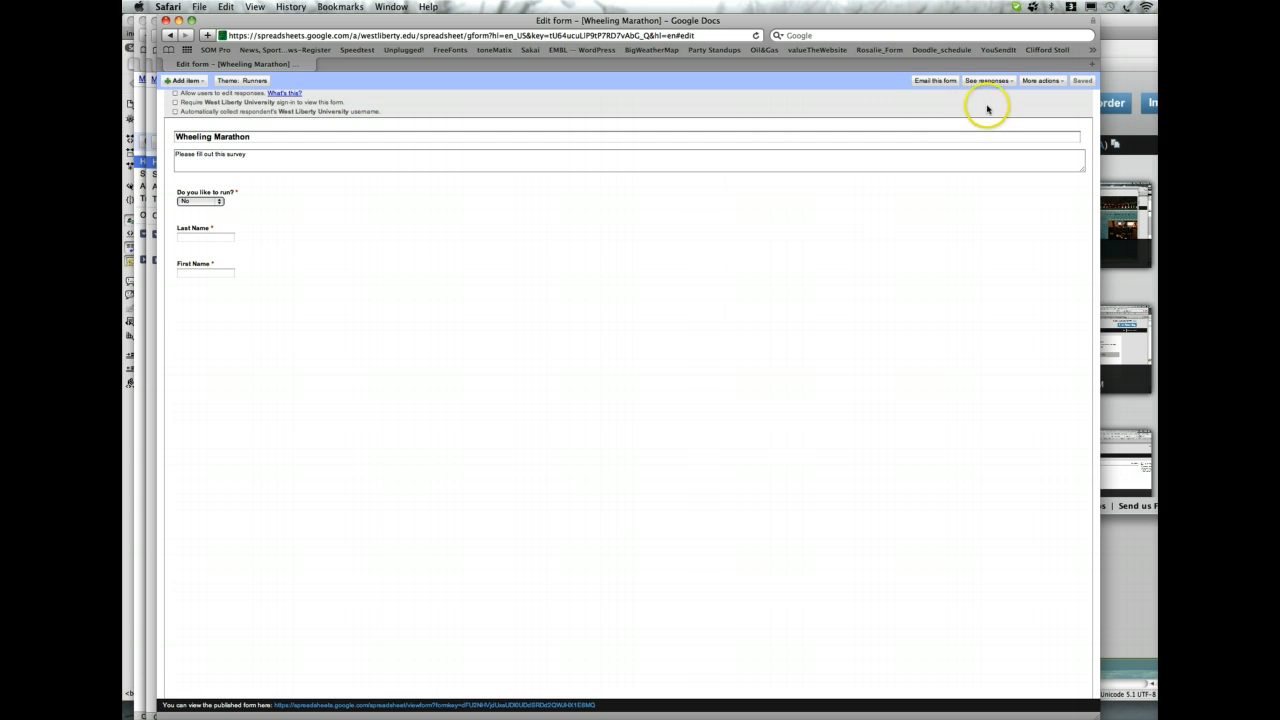
left_click(1060, 81)
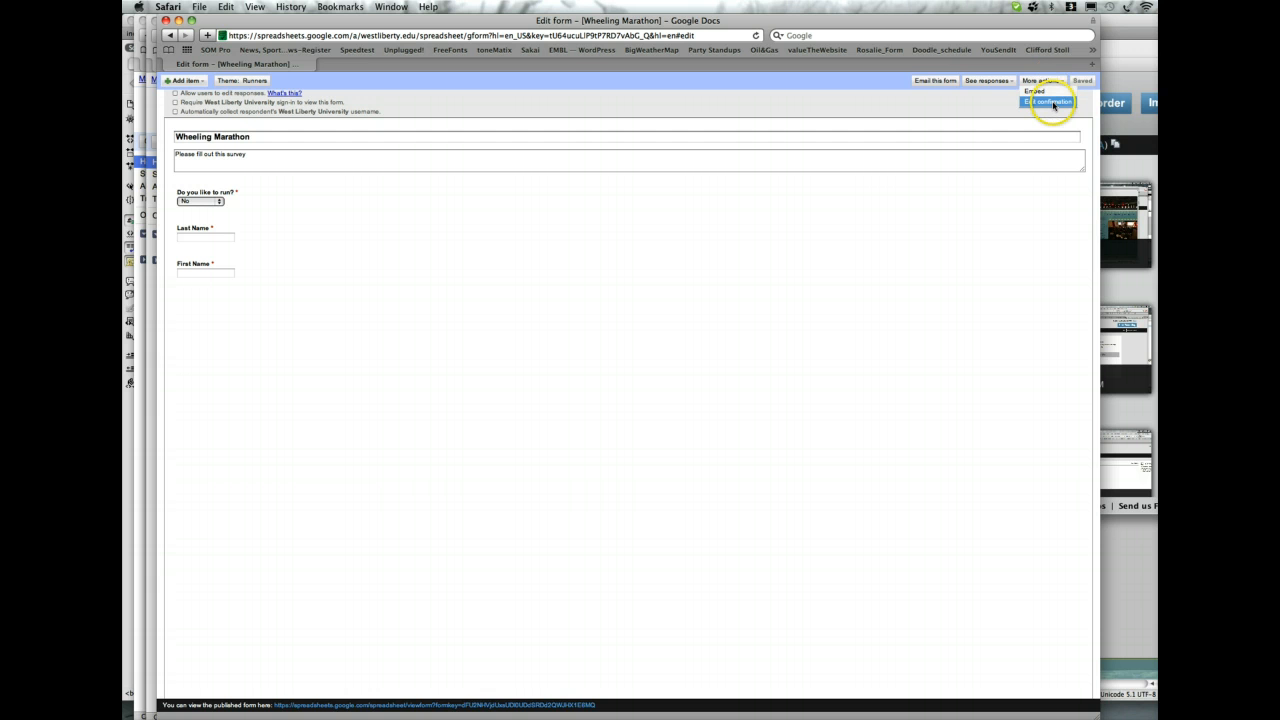
left_click(1053, 104)
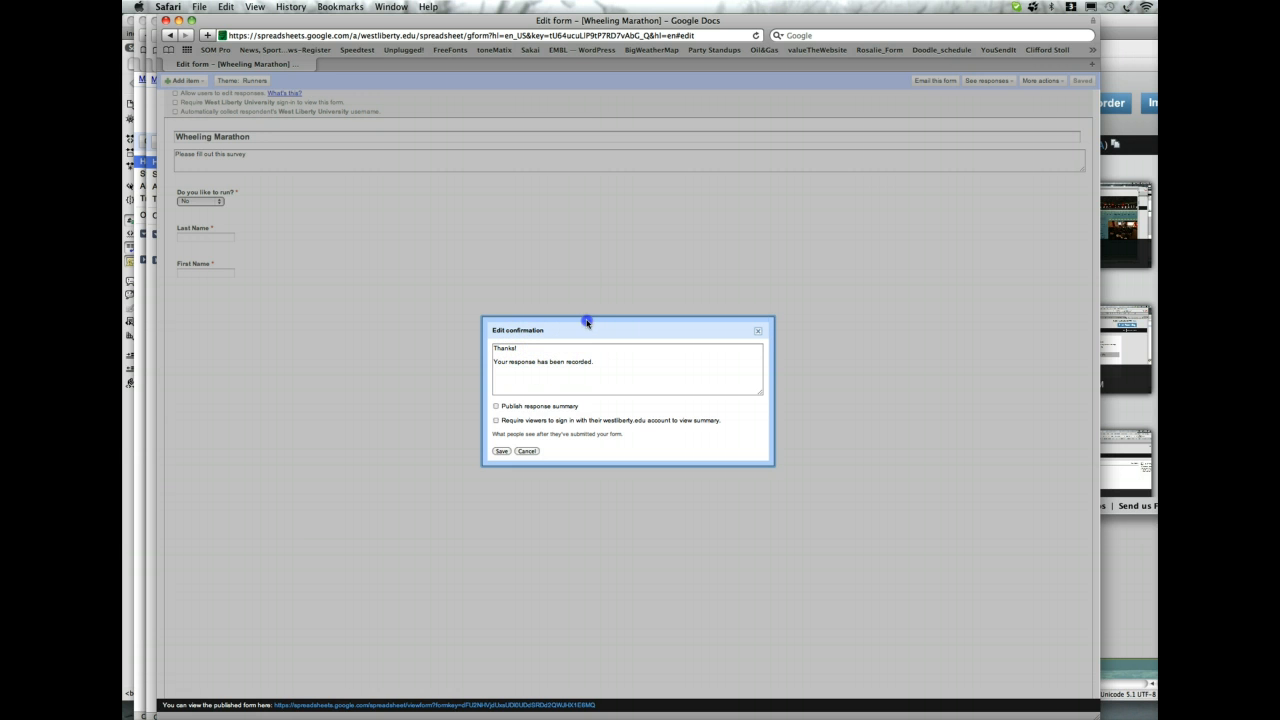
left_click(543, 355)
key("super+a")
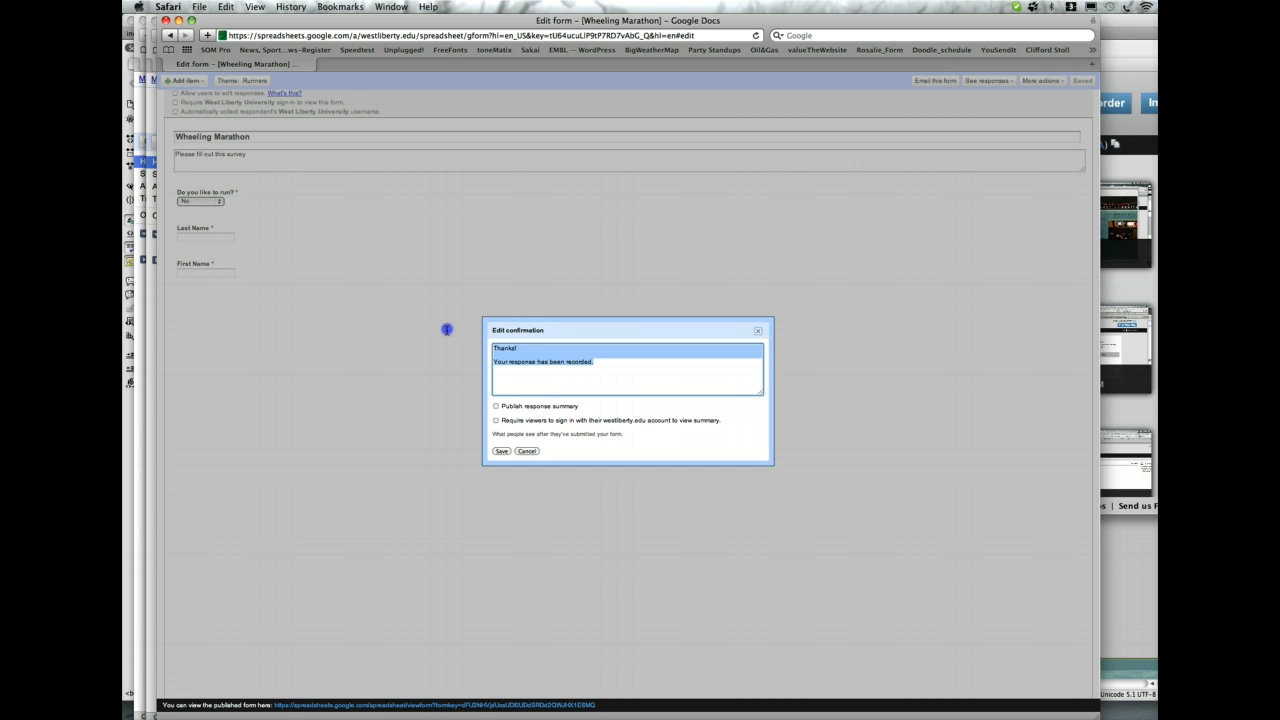
type("TH")
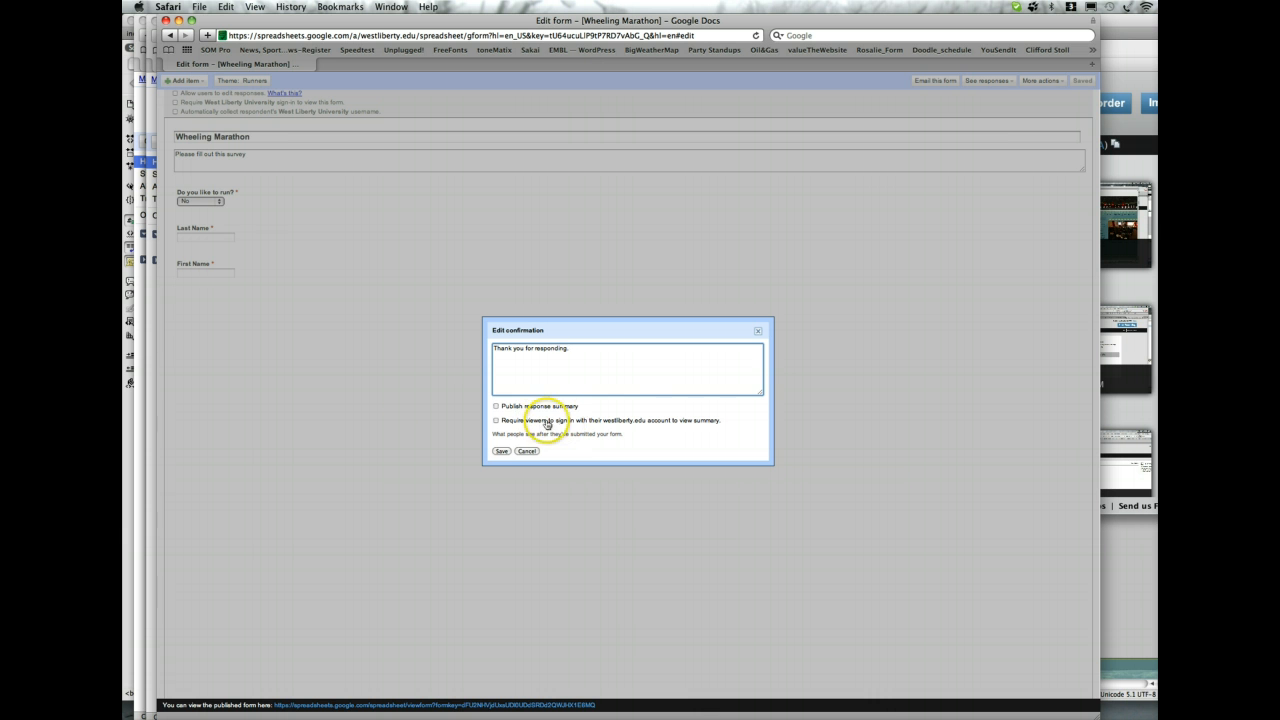
left_click(503, 452)
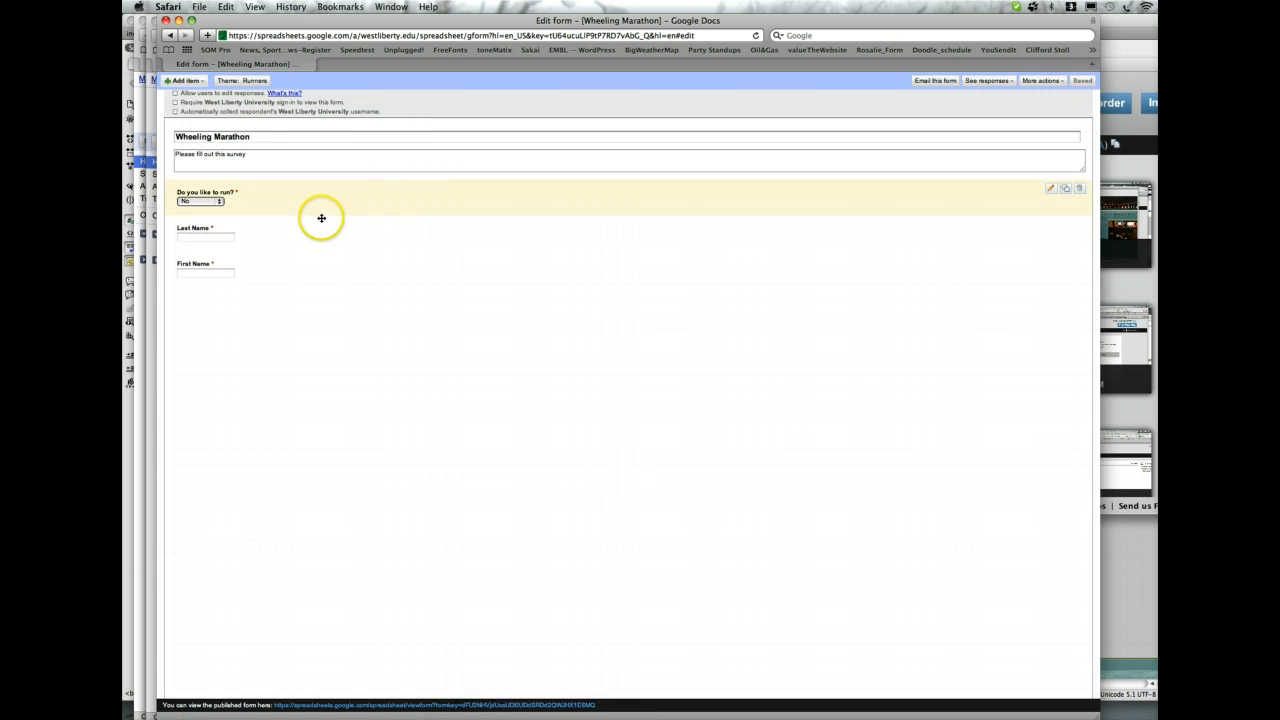
Open the published form, submit a test response answering Sometimes with a last and first name, and close the confirmation page.
left_click(321, 706)
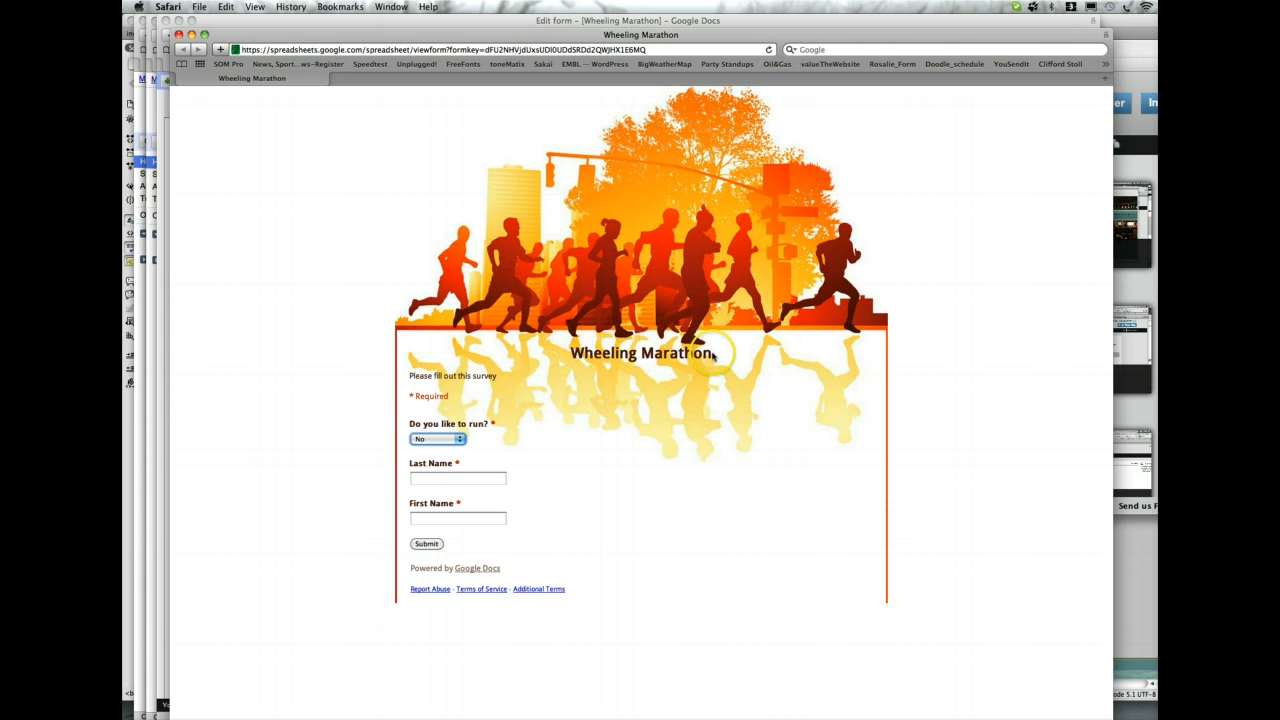
left_click(454, 440)
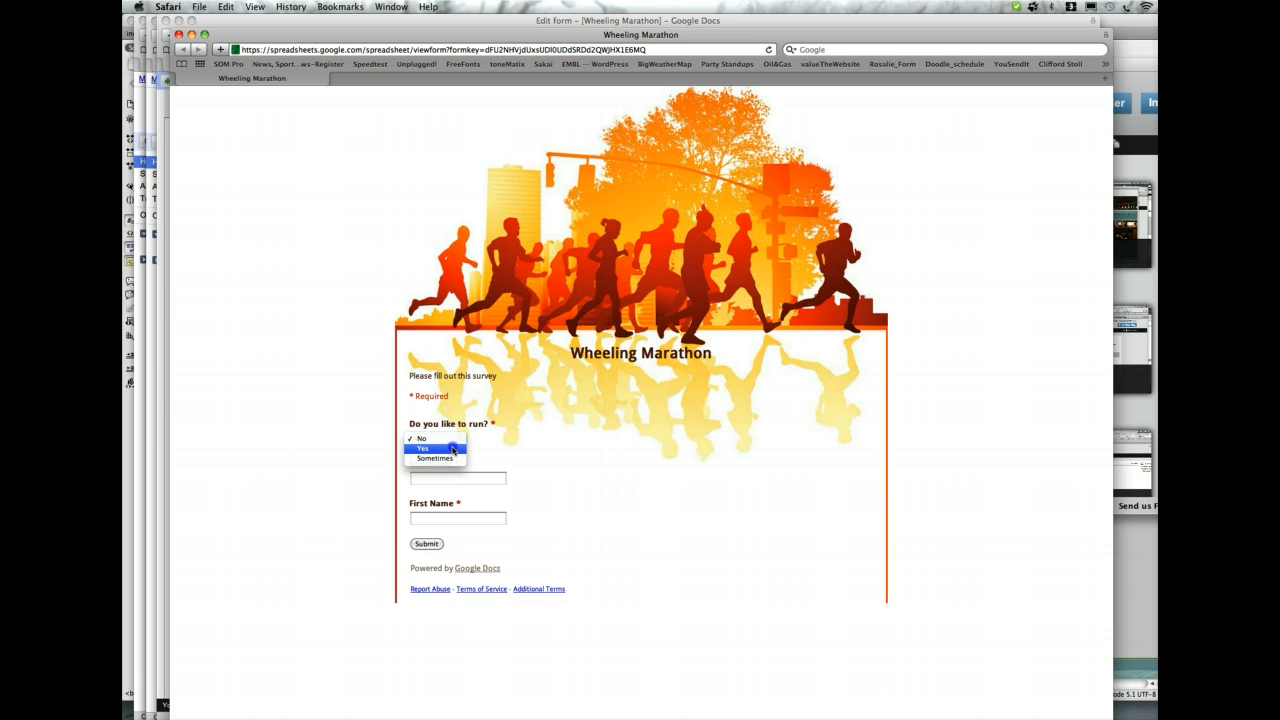
left_click(453, 458)
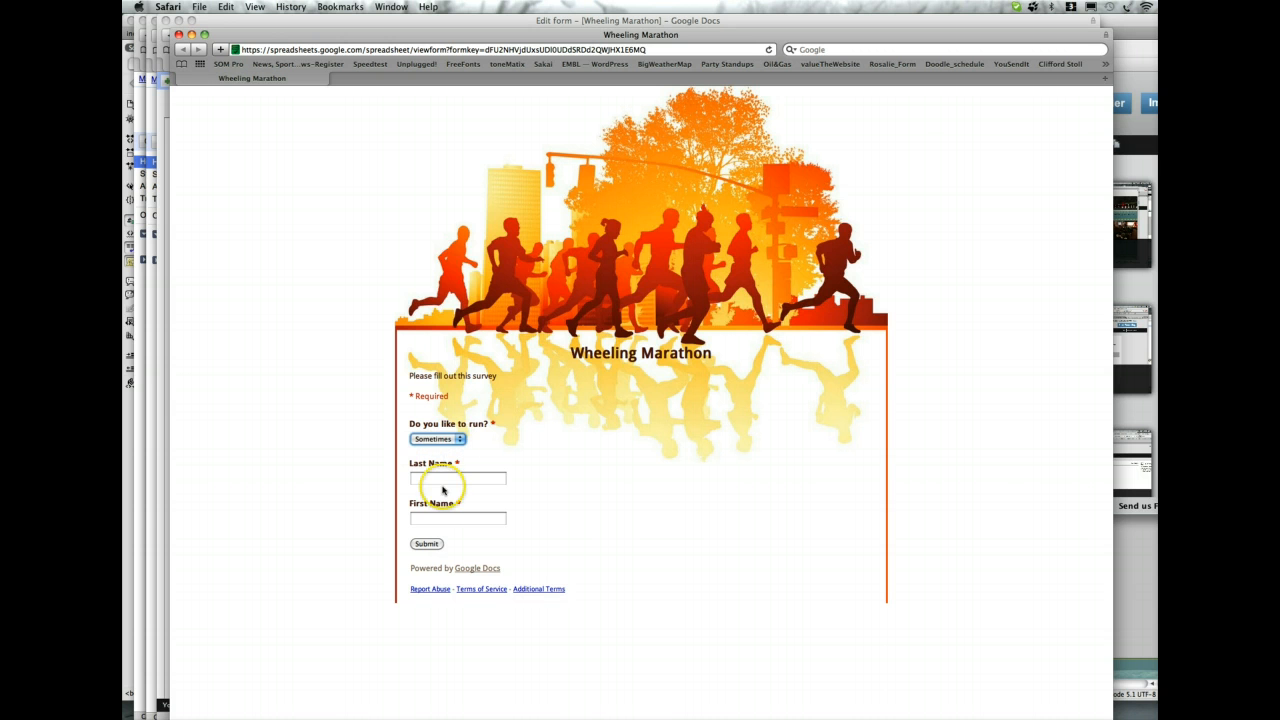
left_click(445, 480)
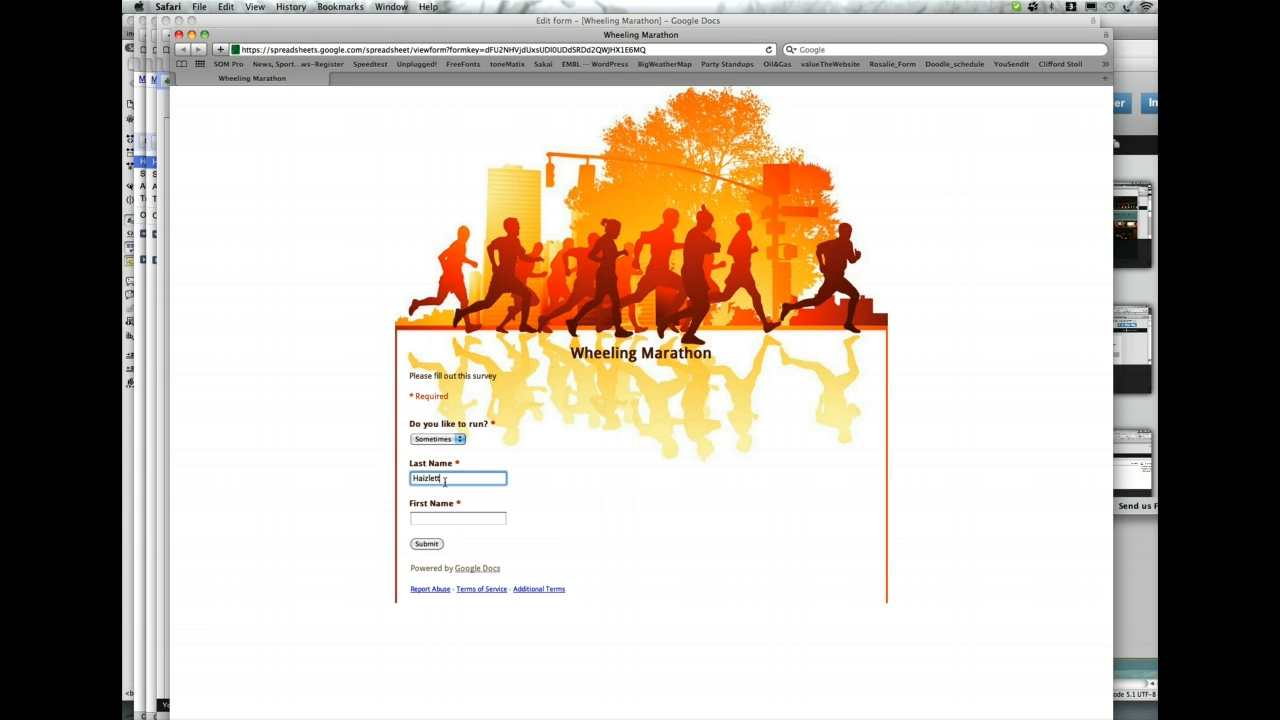
key("Tab")
type("P")
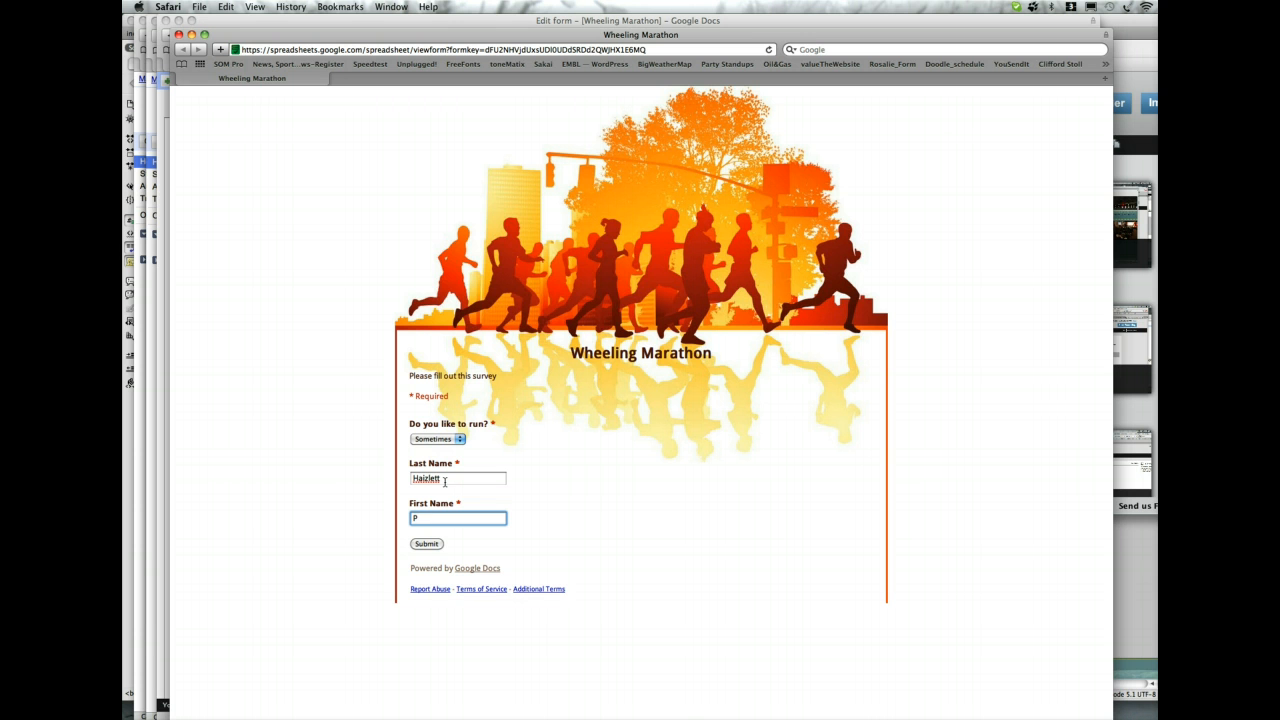
left_click(428, 544)
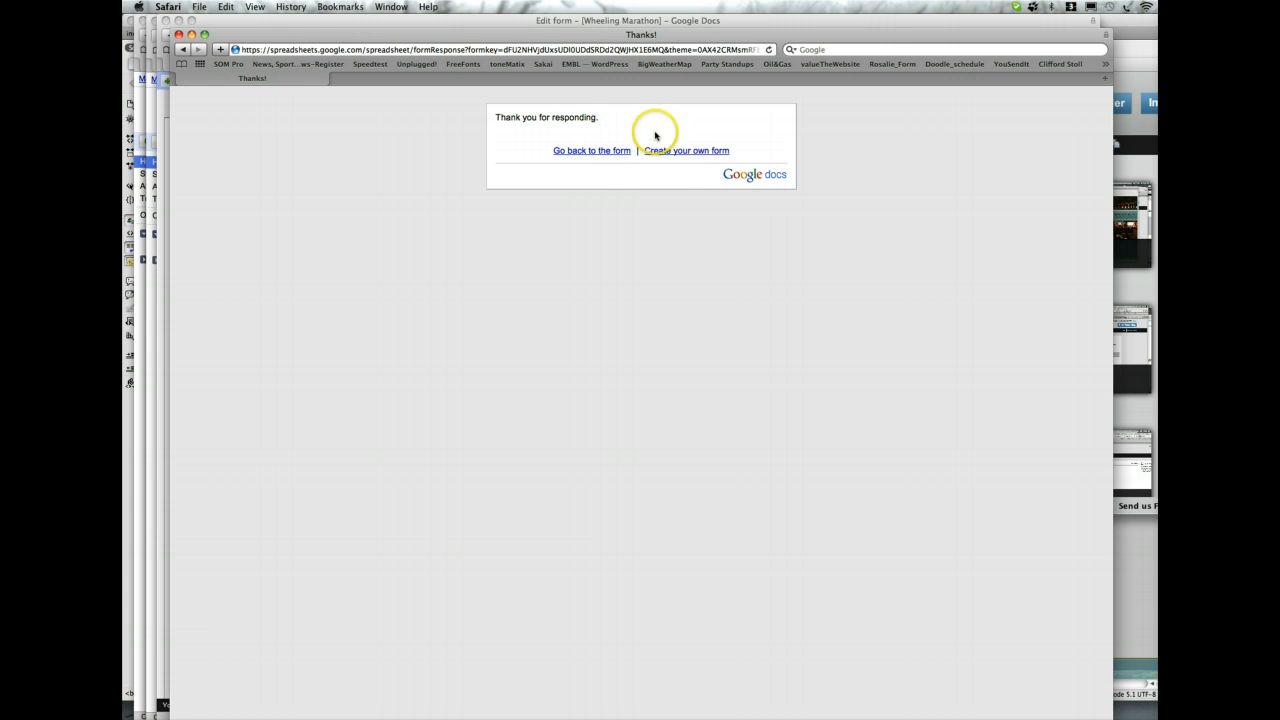
left_click(177, 35)
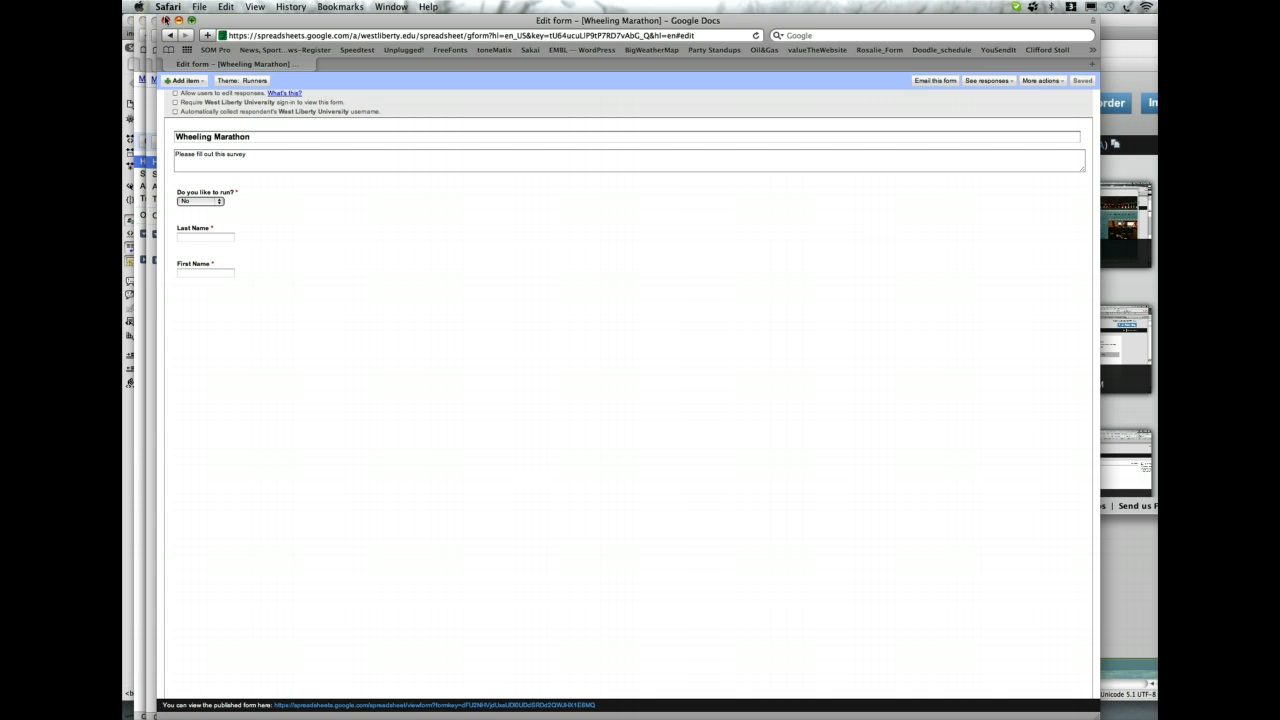
Close the form editor, open the Wheeling Marathon spreadsheet from the document list and view its summary of responses.
left_click(165, 20)
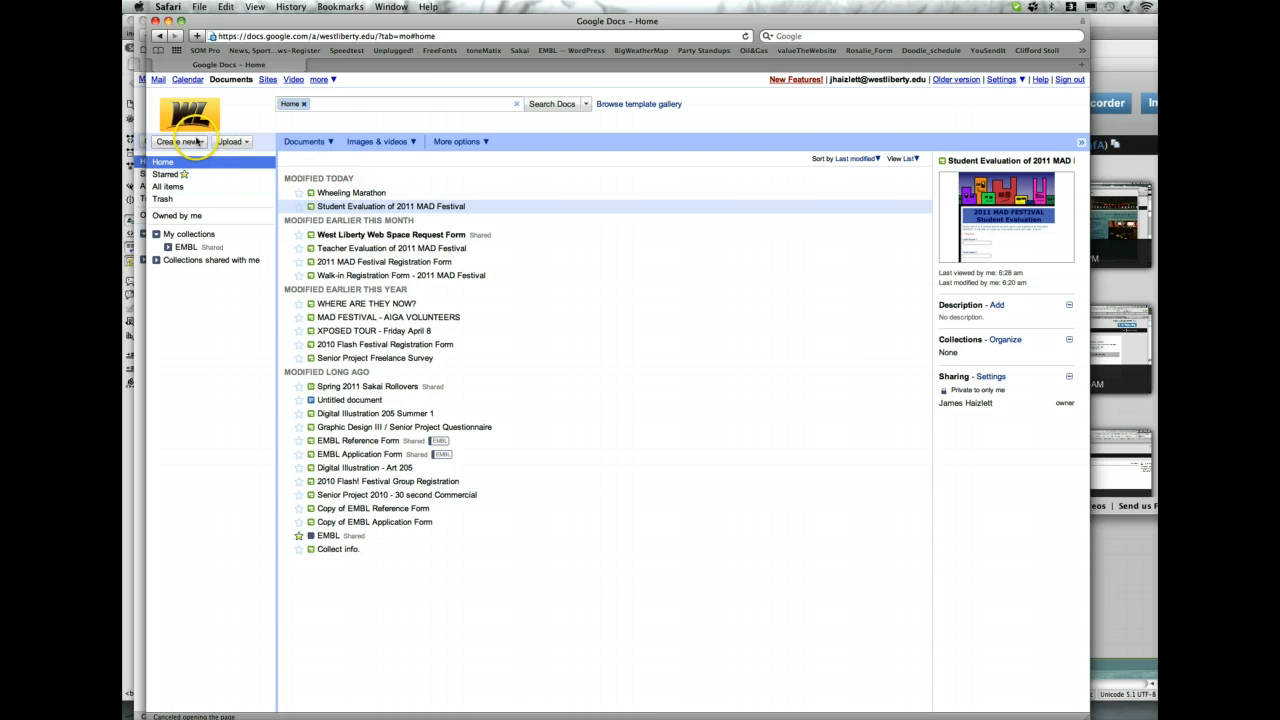
left_click(351, 196)
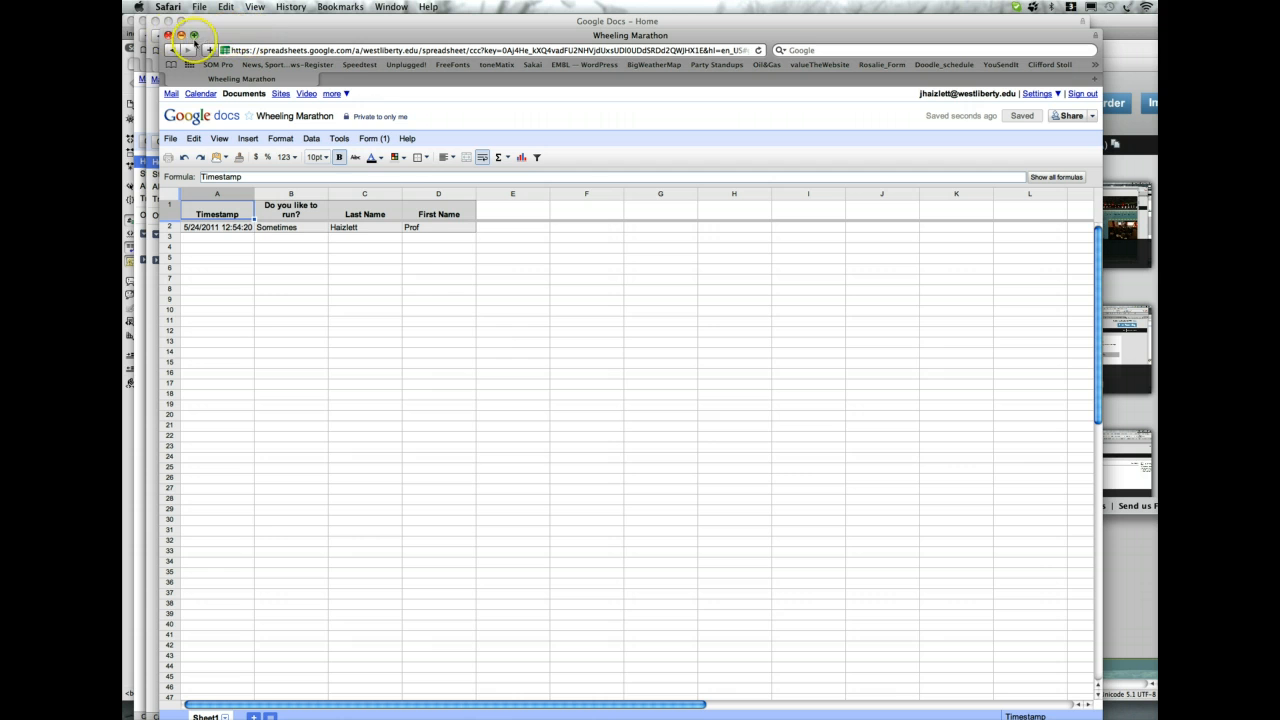
left_click(340, 139)
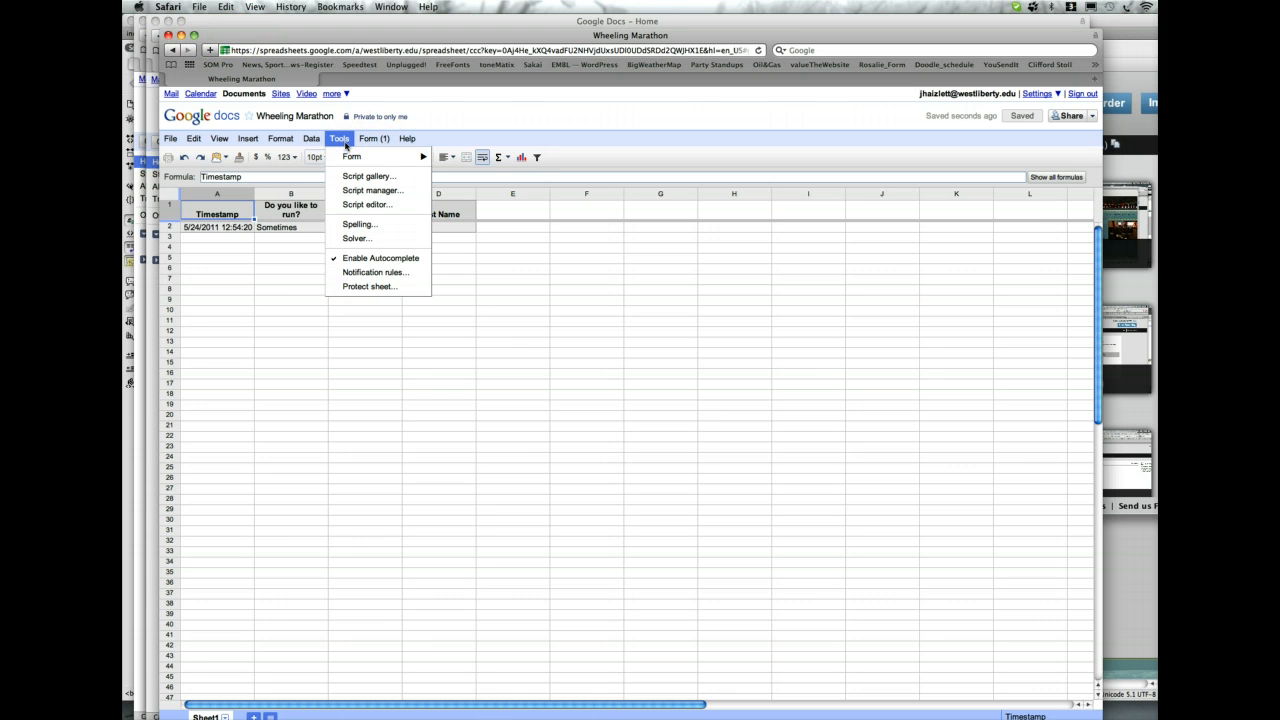
mouse_move(376, 145)
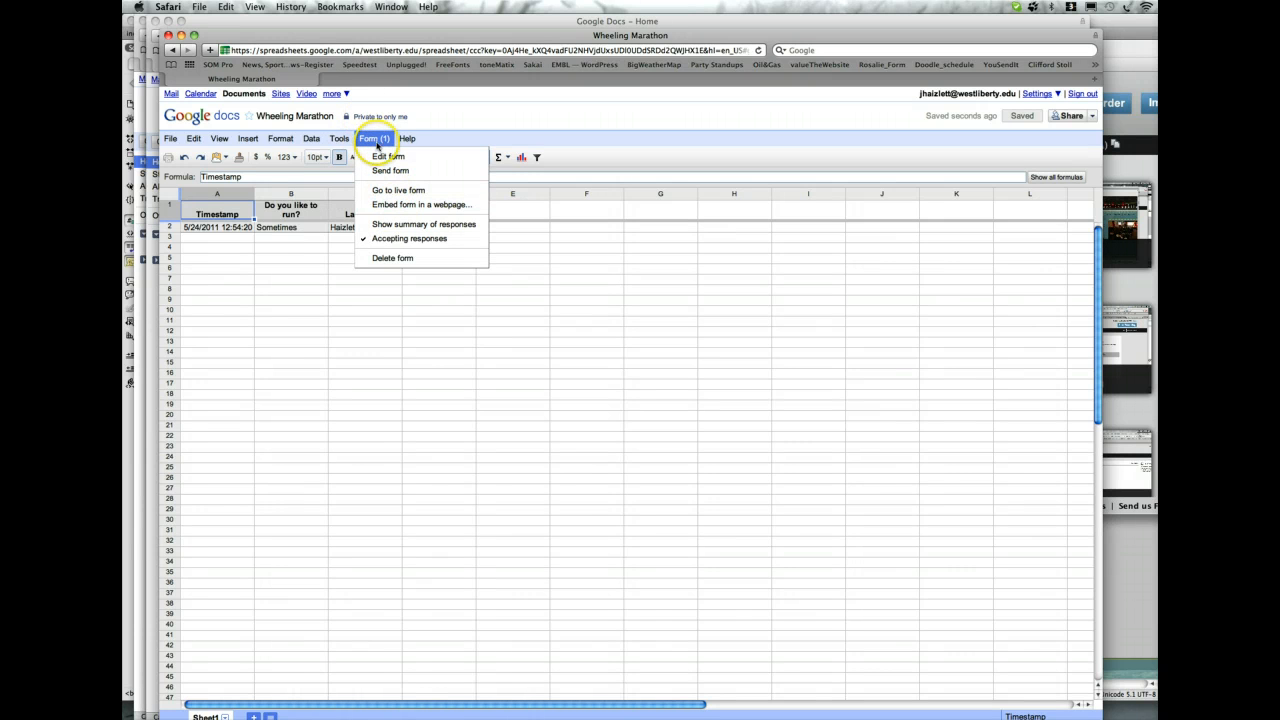
left_click(420, 226)
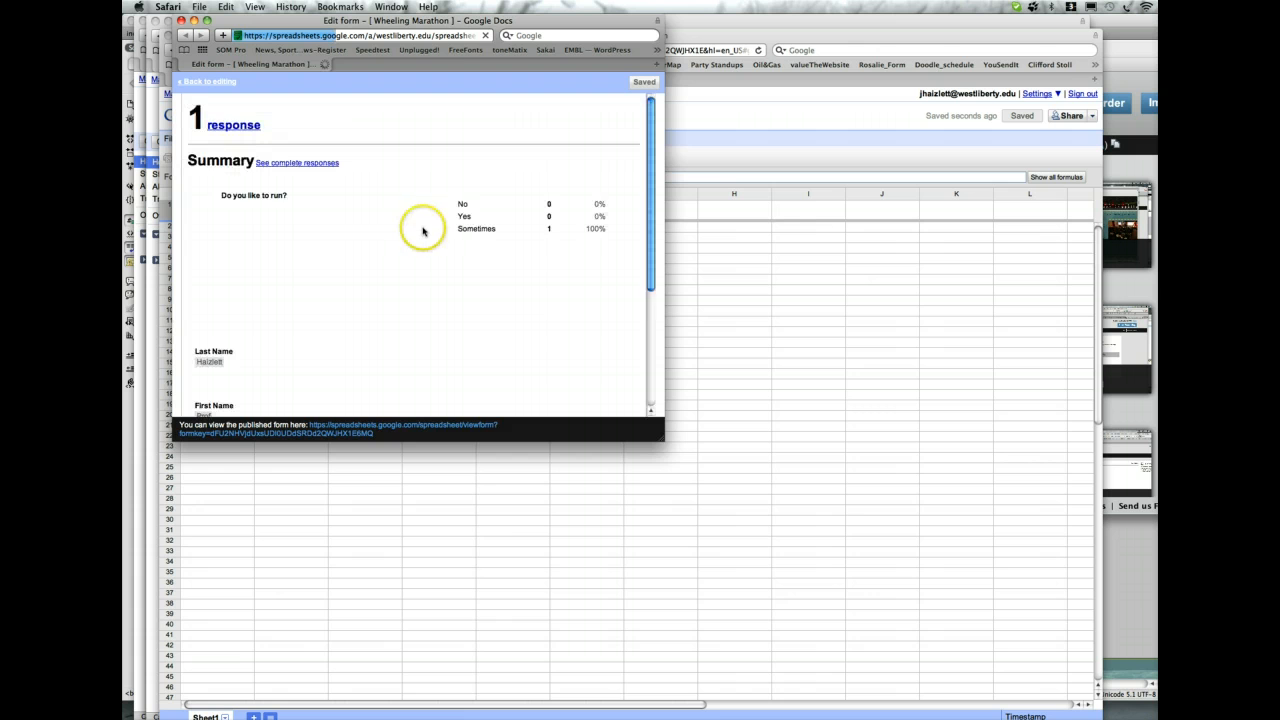
left_click_drag(660, 434, 786, 616)
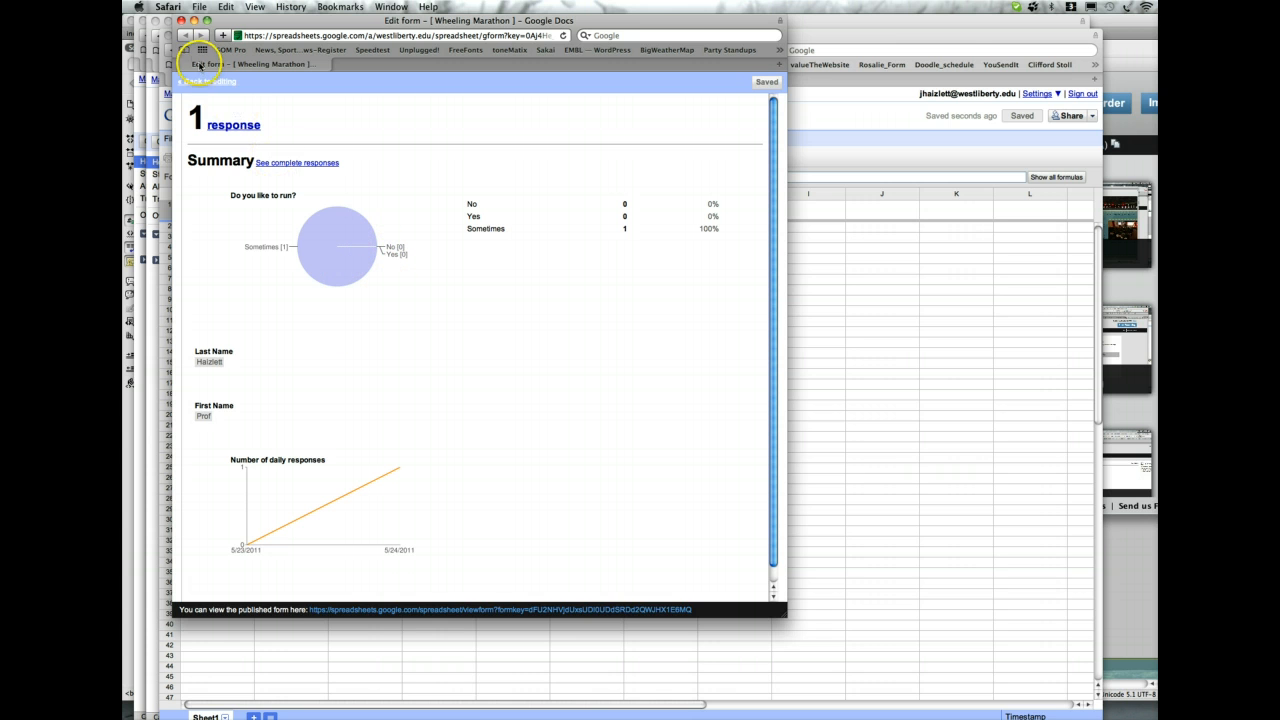
left_click(181, 20)
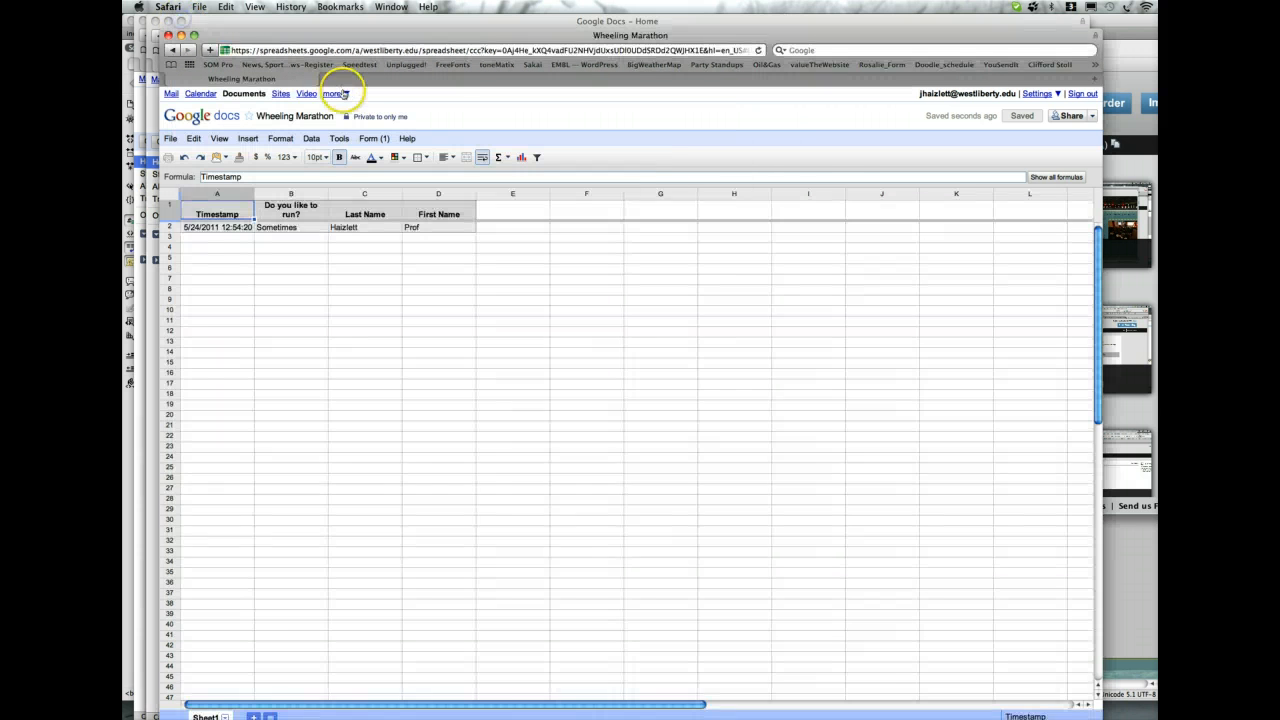
Bring up the code for embedding the form in a webpage and copy the entire iframe snippet.
left_click(368, 140)
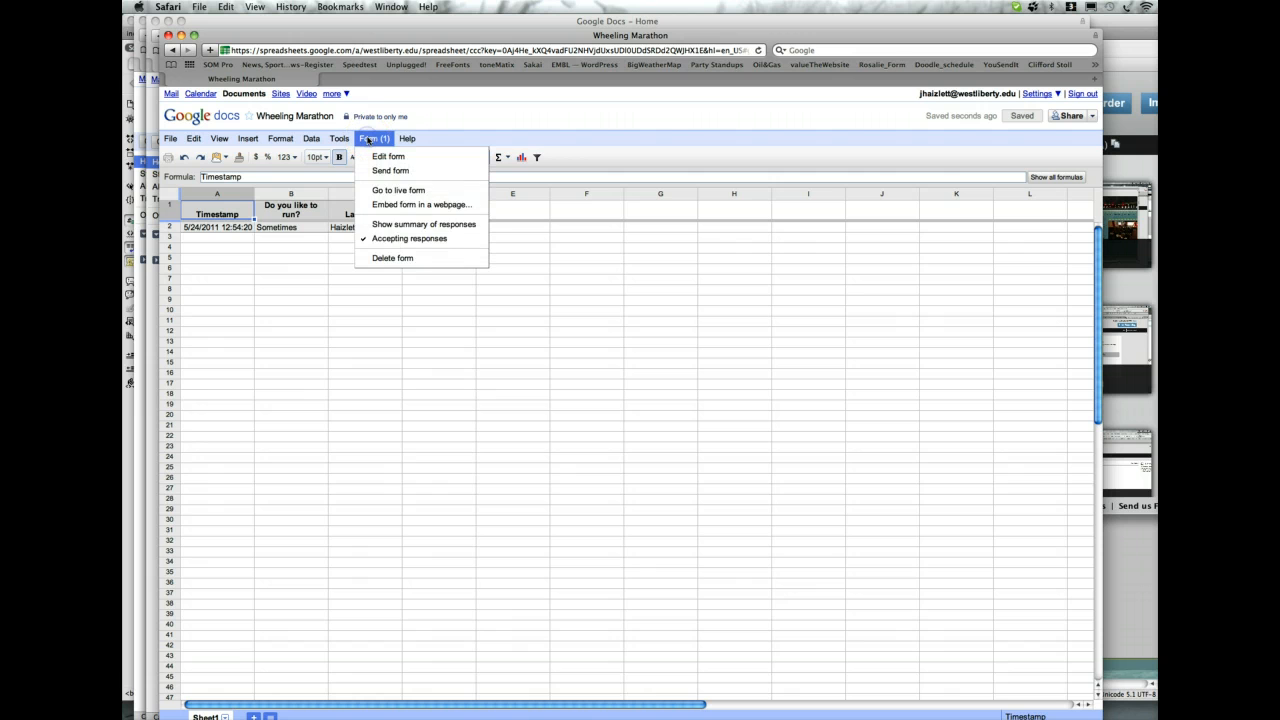
left_click(398, 205)
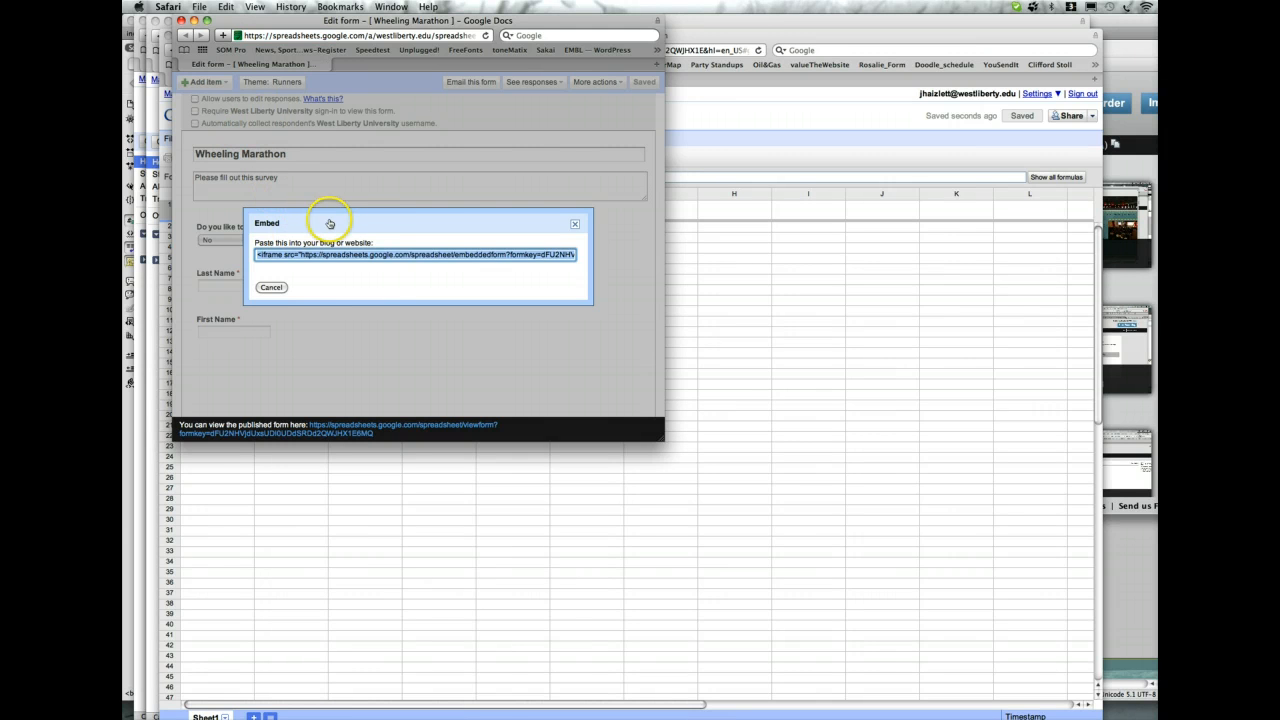
left_click(276, 255)
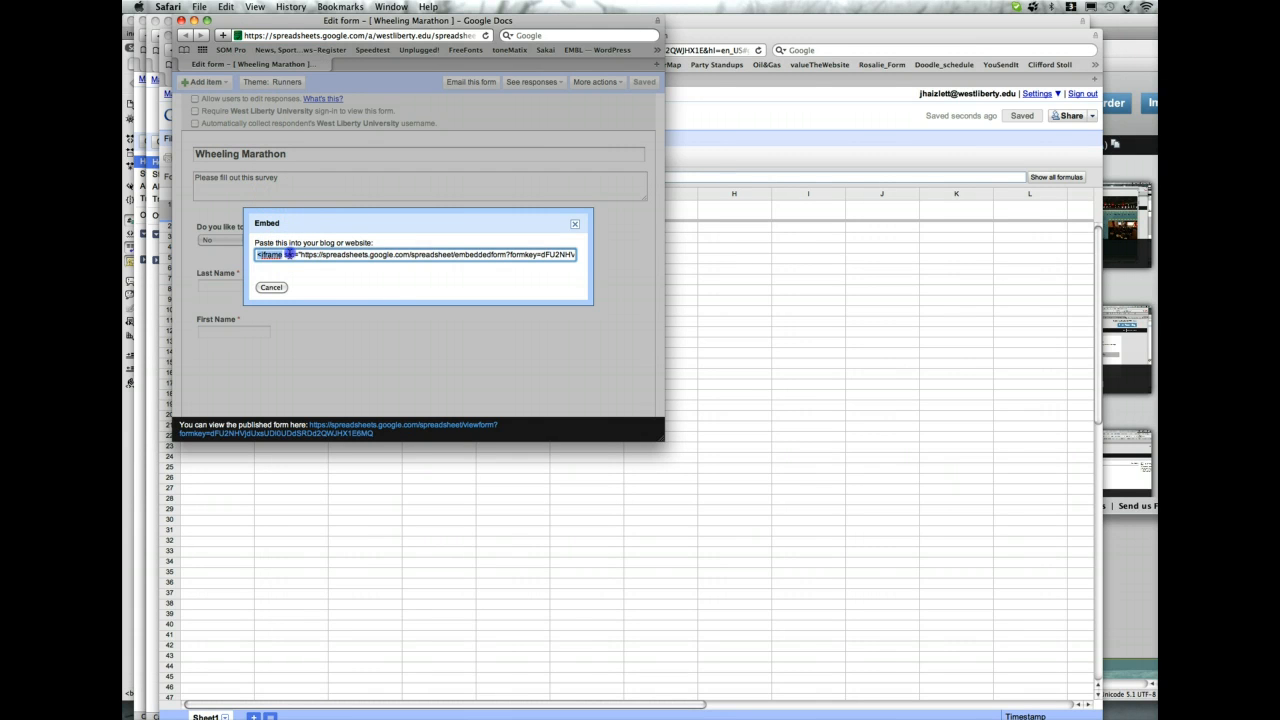
left_click_drag(343, 255, 433, 255)
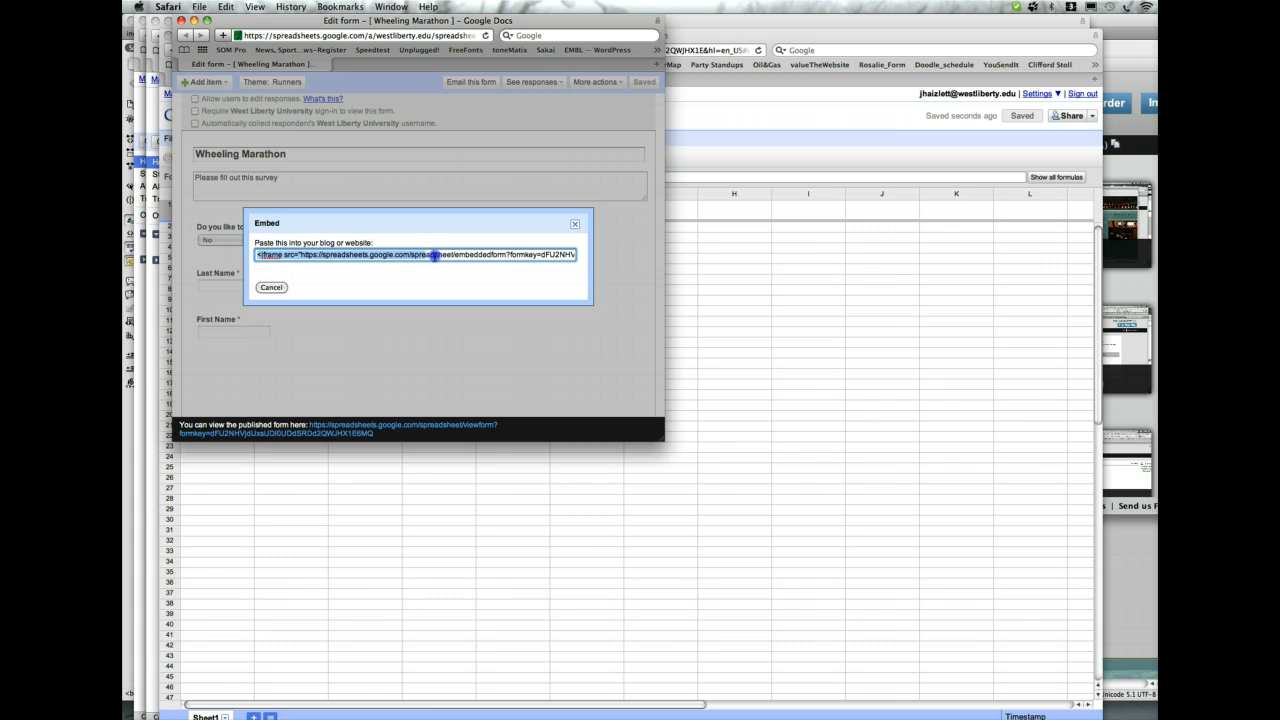
mouse_move(560, 258)
left_mouse_down()
mouse_move(596, 261)
mouse_move(580, 263)
left_mouse_up()
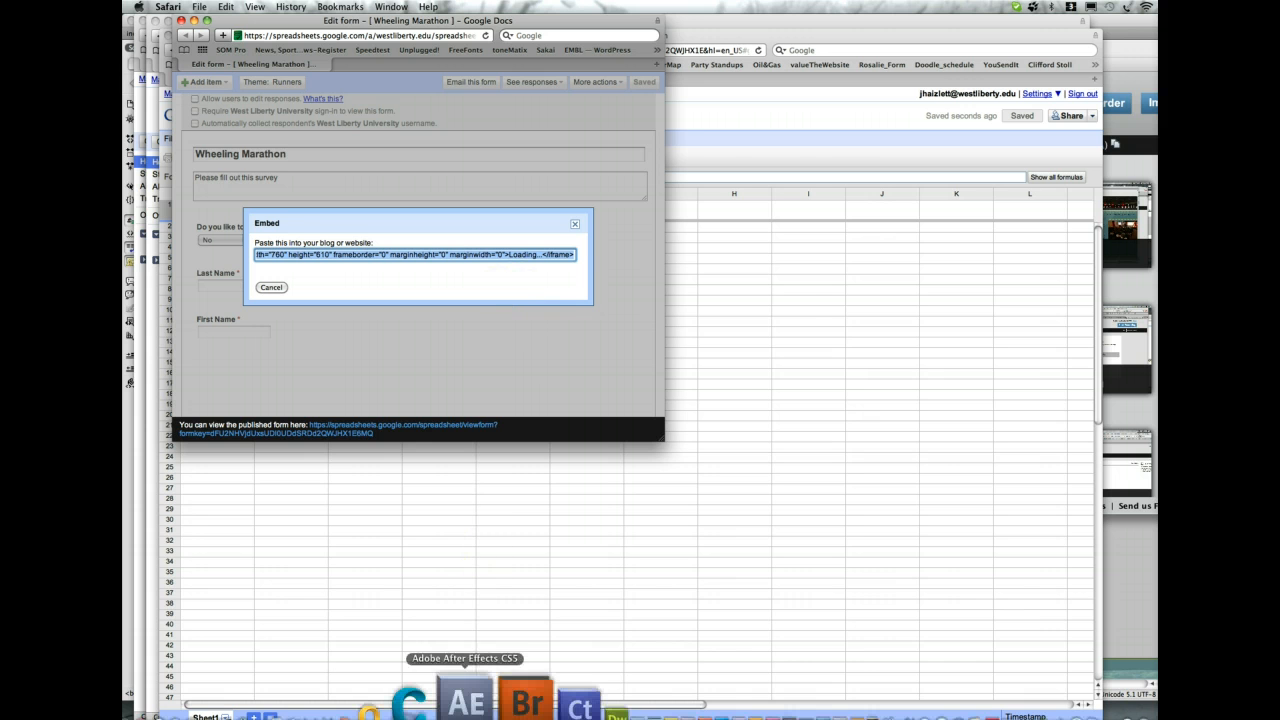
Switch to Dreamweaver and paste the form's iframe code below the cactus_gallery iframe in testgallery.htm, setting its width to 650.
left_click(533, 705)
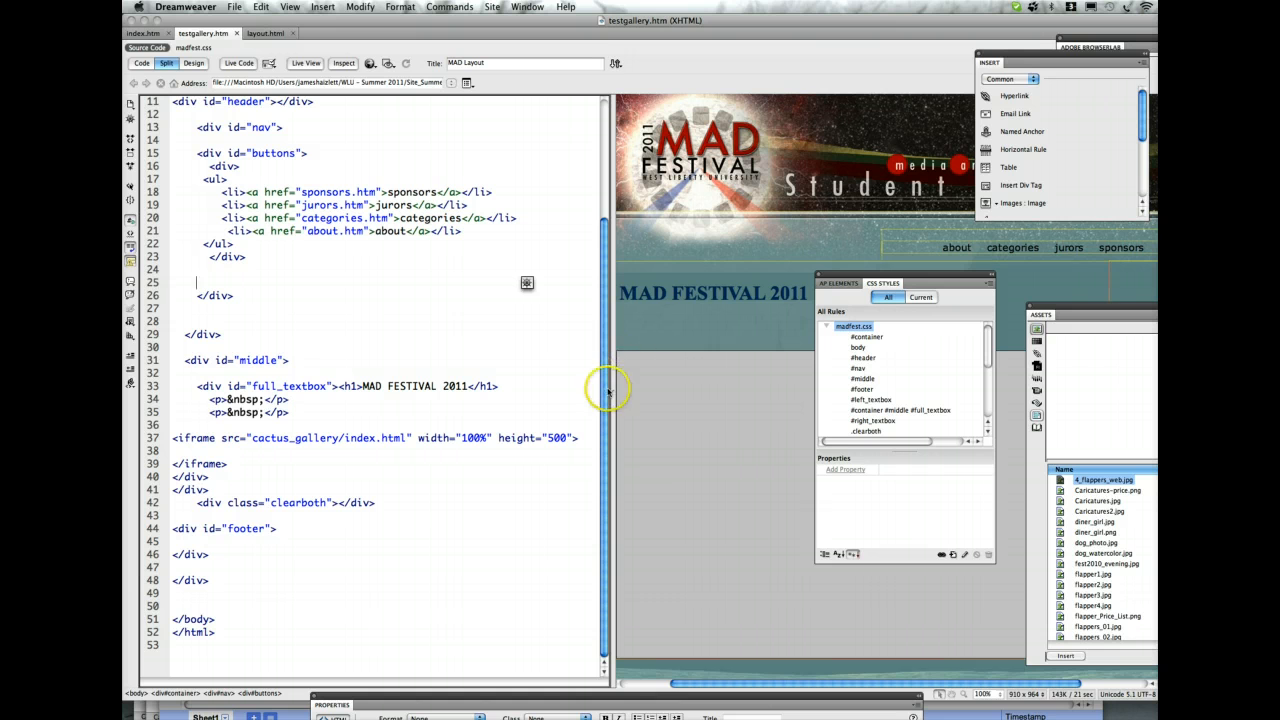
left_click_drag(611, 395, 590, 392)
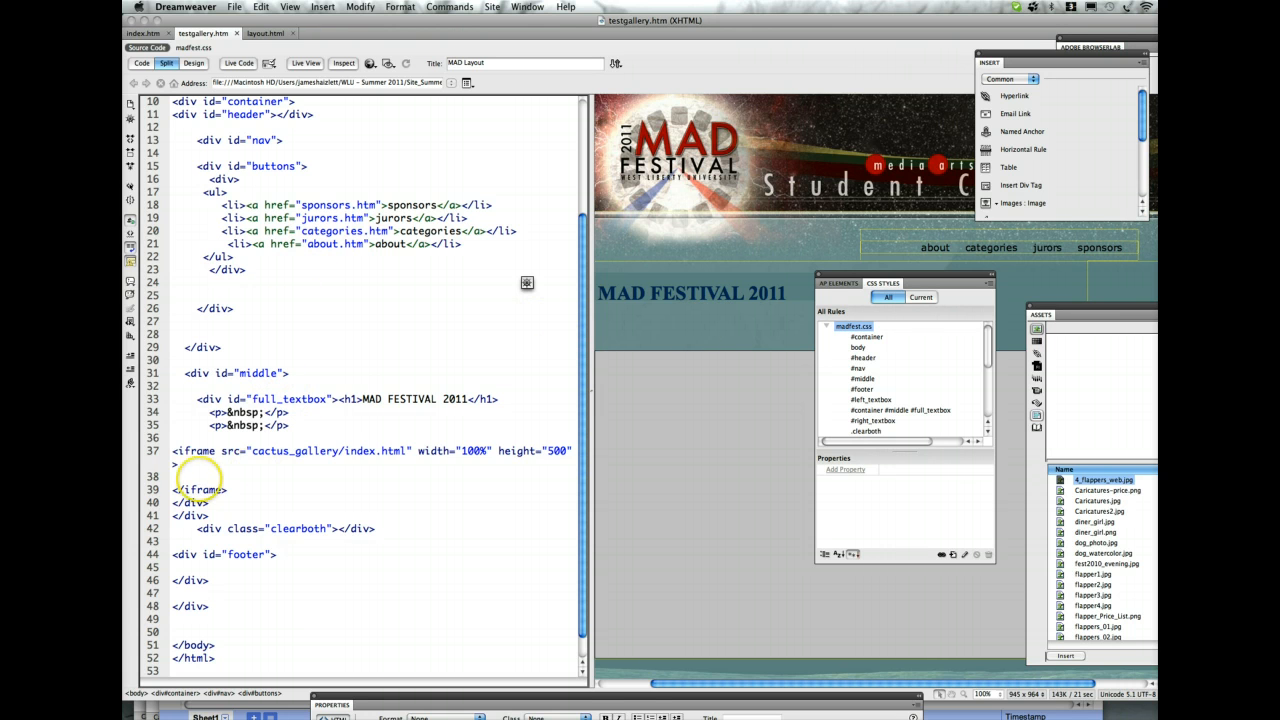
left_click(195, 451)
left_click_drag(228, 490, 165, 451)
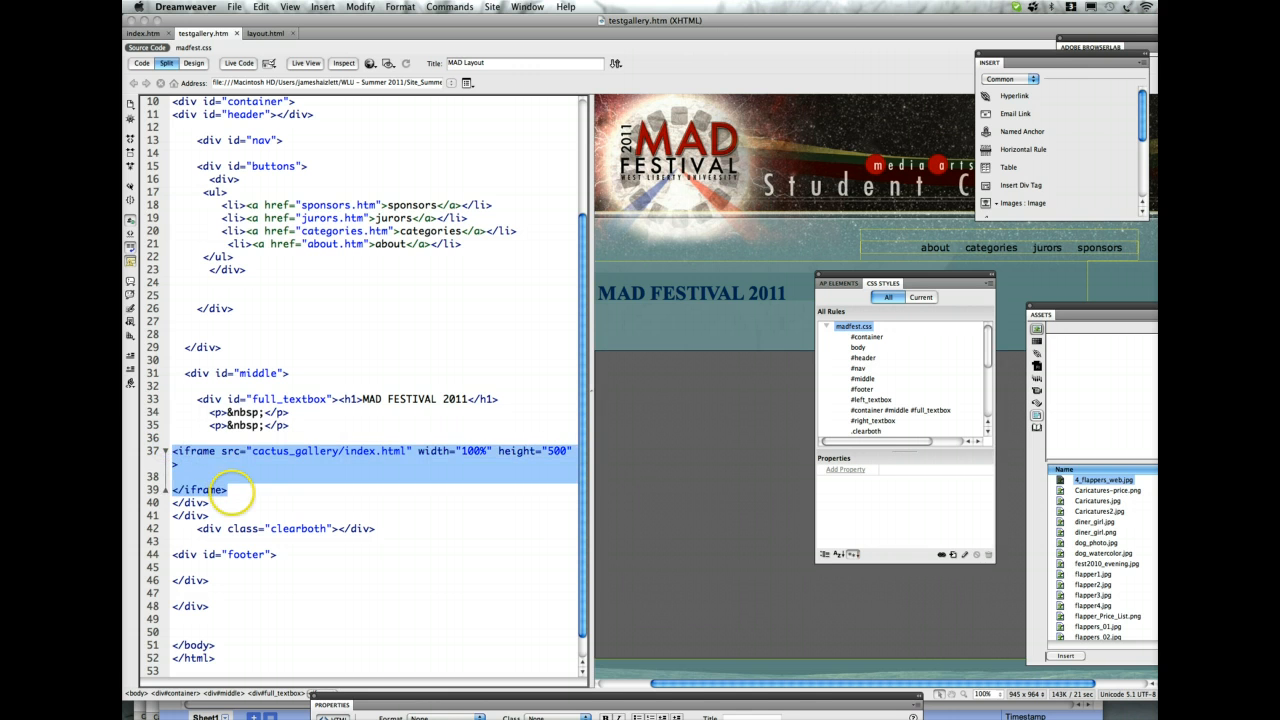
left_click(231, 492)
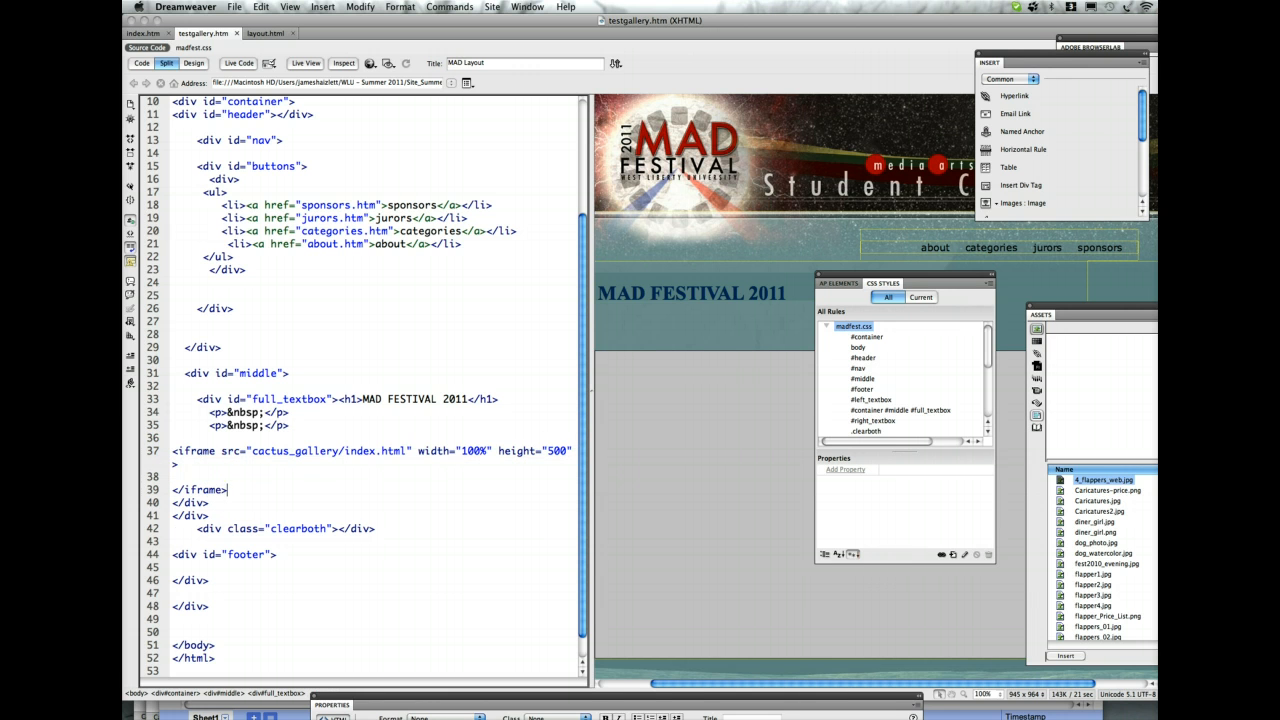
key("Return")
key("Return")
key("Return")
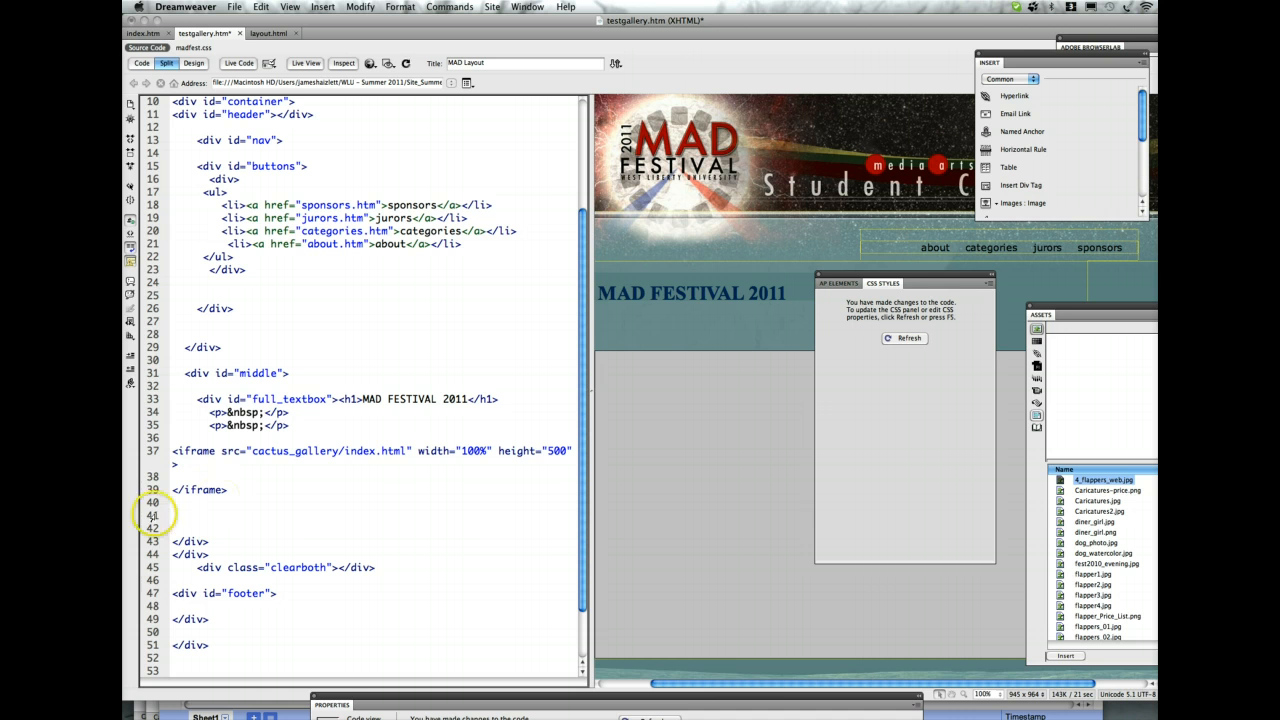
type("<iframe src=\"https://spreadsheets.google.com/spreadsheet/embeddedform?formkey=dFUzNHVjdUxsUDl0UDdSRDd2QWJHX1E6MQ\" width=\"760\" height=\"610\" frameborder=\"0\" marginheight=\"0\" marginwidth=\"0\">Loading...</iframe>")
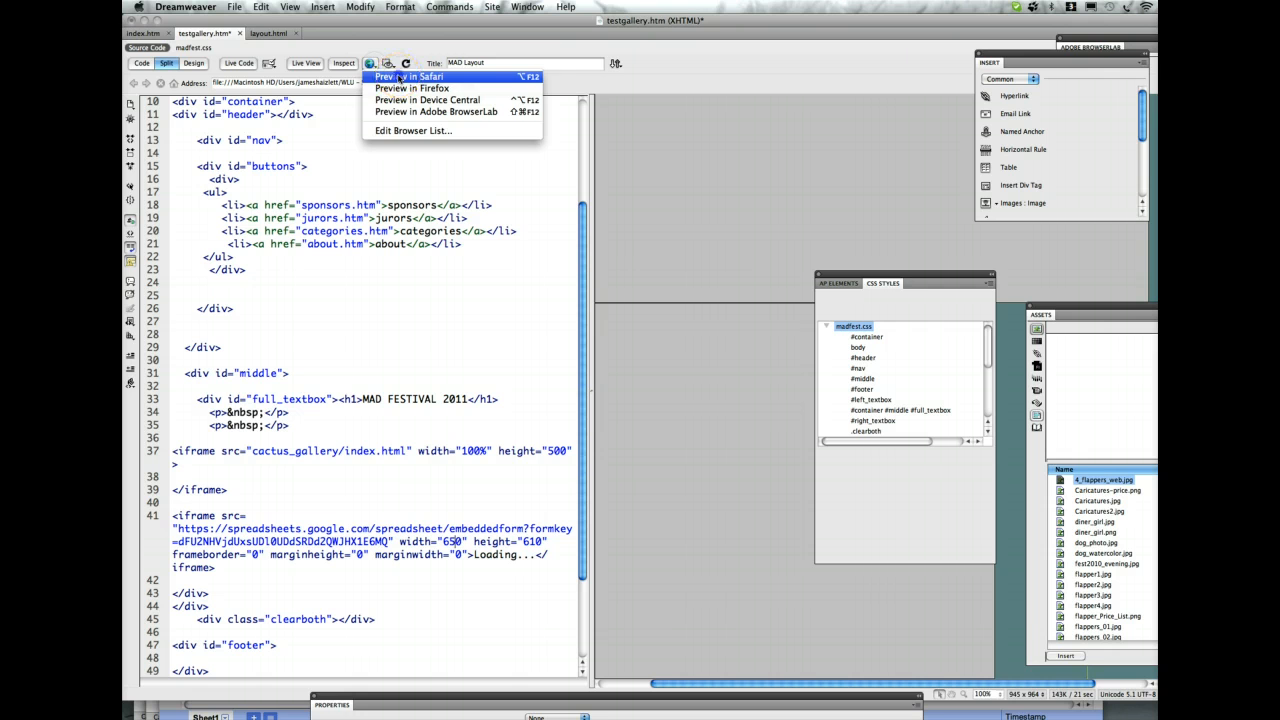
Preview testgallery.htm in Safari and examine the embedded Wheeling Marathon form beneath the photo gallery.
left_click(399, 77)
left_click(822, 211)
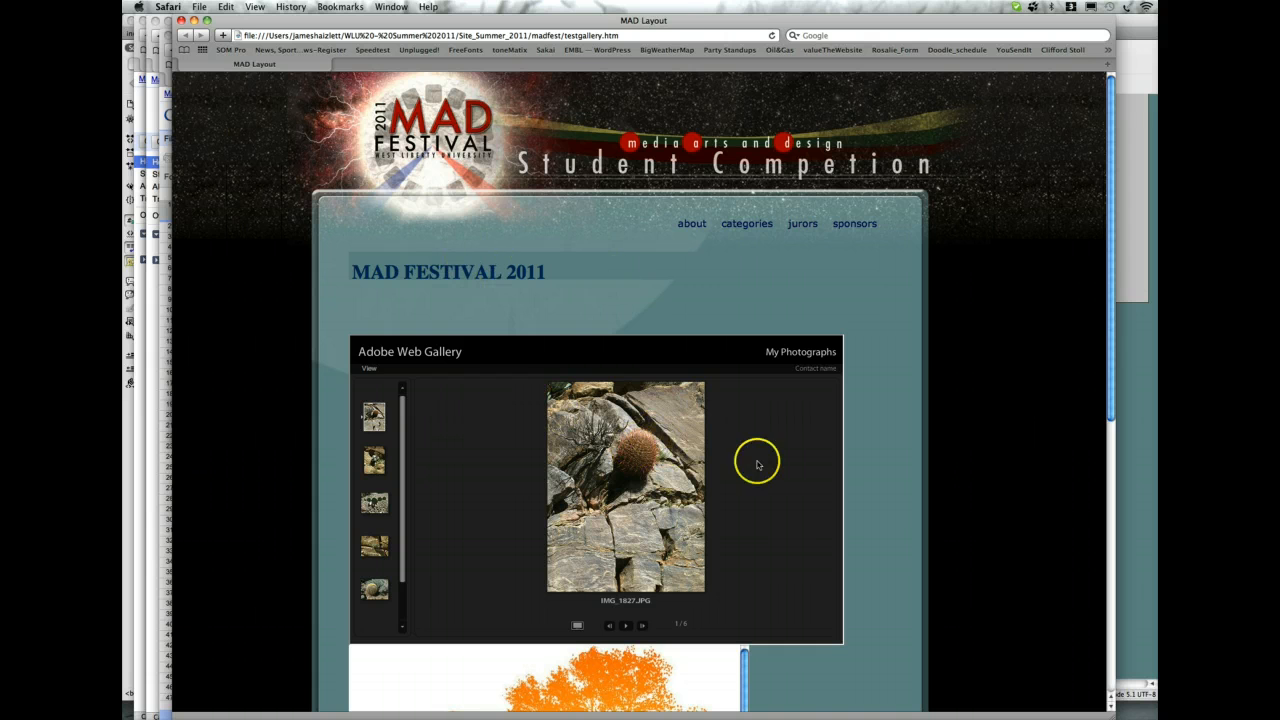
left_click_drag(1105, 258, 1103, 471)
left_click(799, 453)
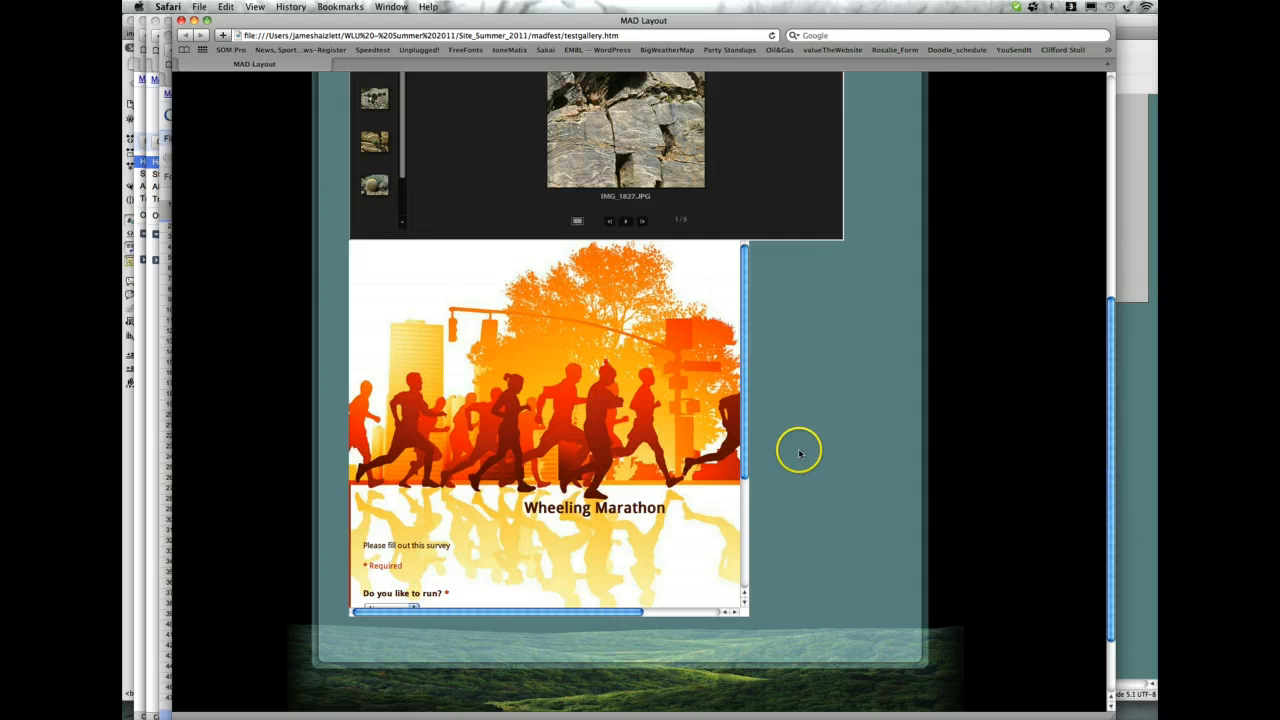
left_click_drag(748, 414, 731, 526)
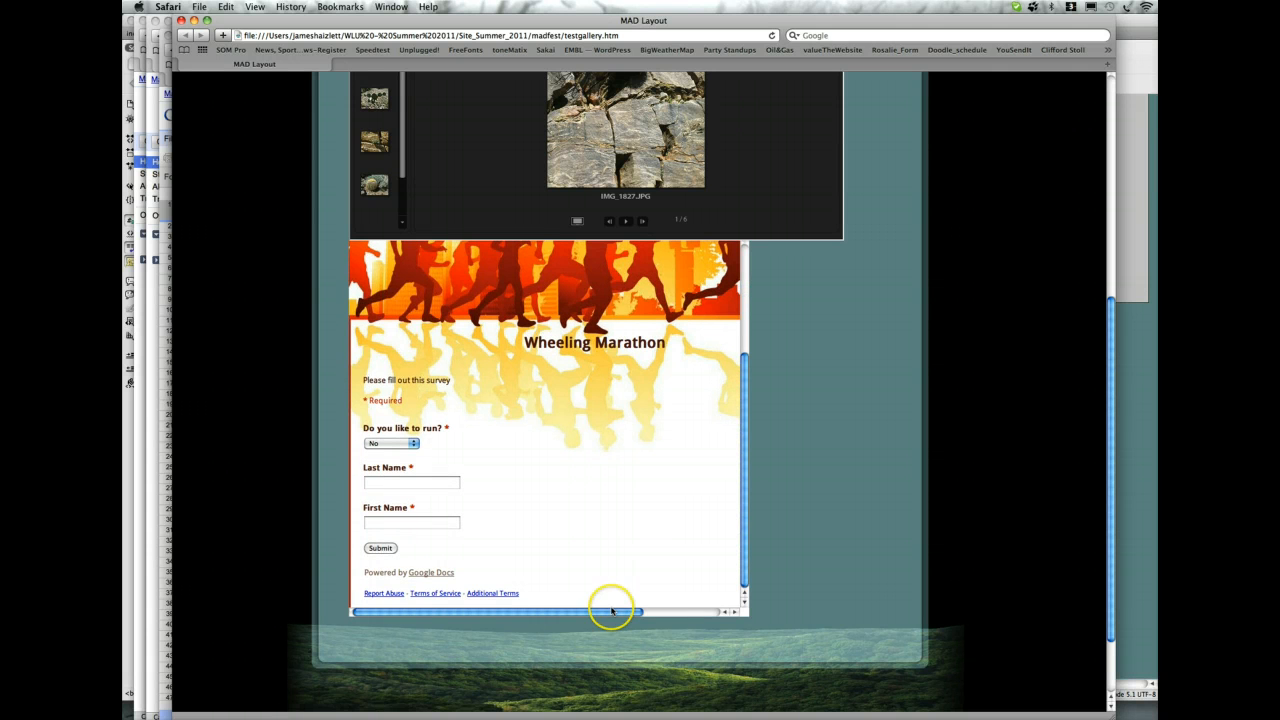
left_click(697, 607)
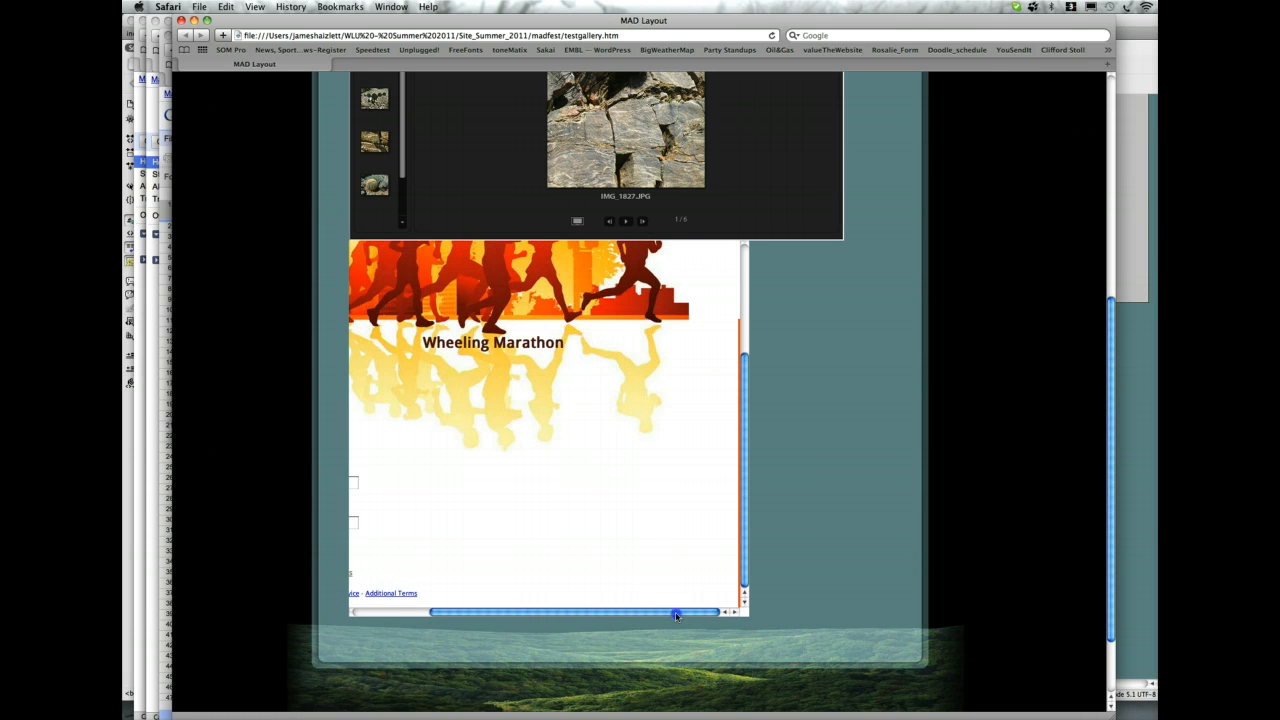
Answer Yes to "Do you like to run?" in the embedded Wheeling Marathon form, enter the last and first name, and submit it.
left_click_drag(677, 612, 585, 609)
left_click(747, 479)
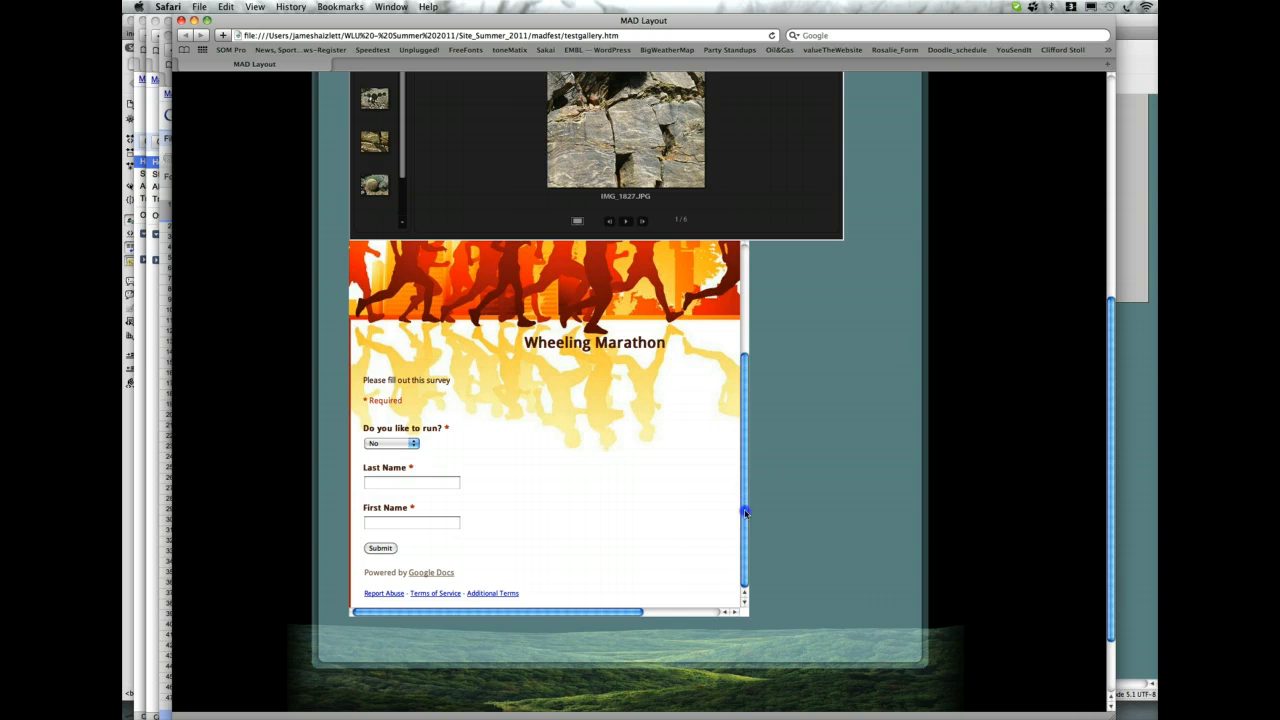
left_click_drag(745, 512, 711, 484)
left_click(625, 268)
left_click_drag(274, 35, 550, 52)
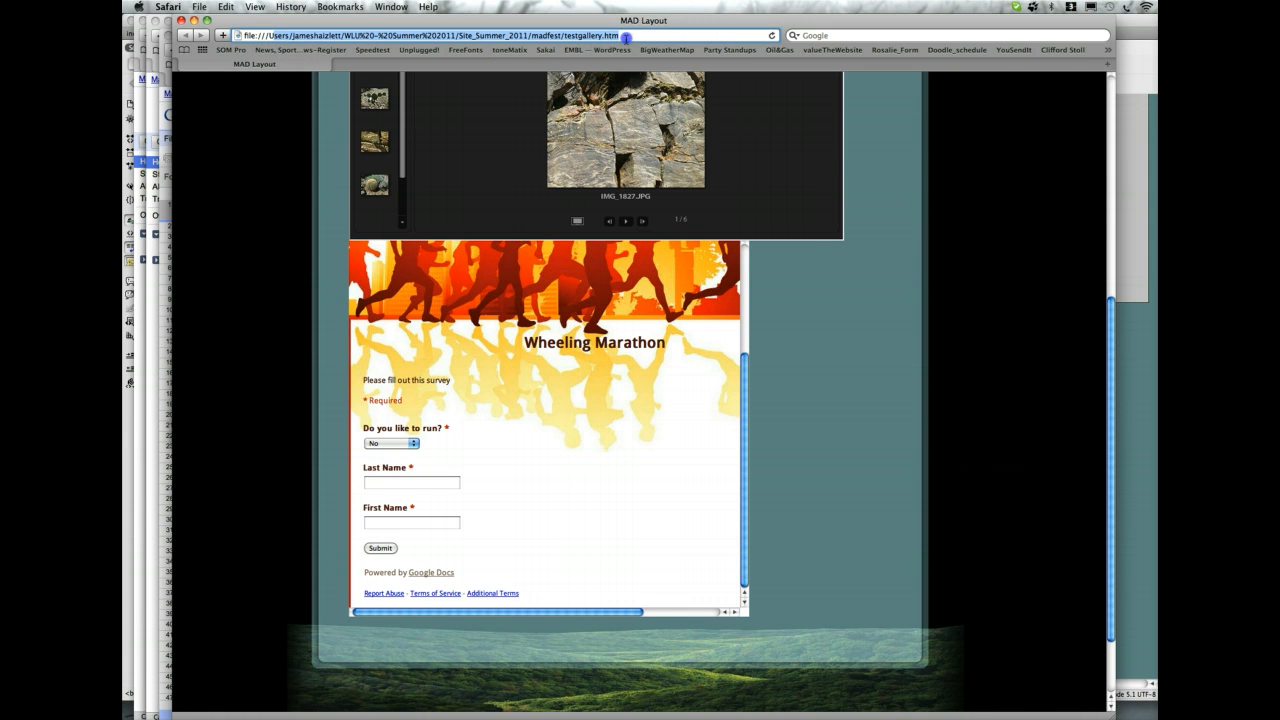
left_click(413, 445)
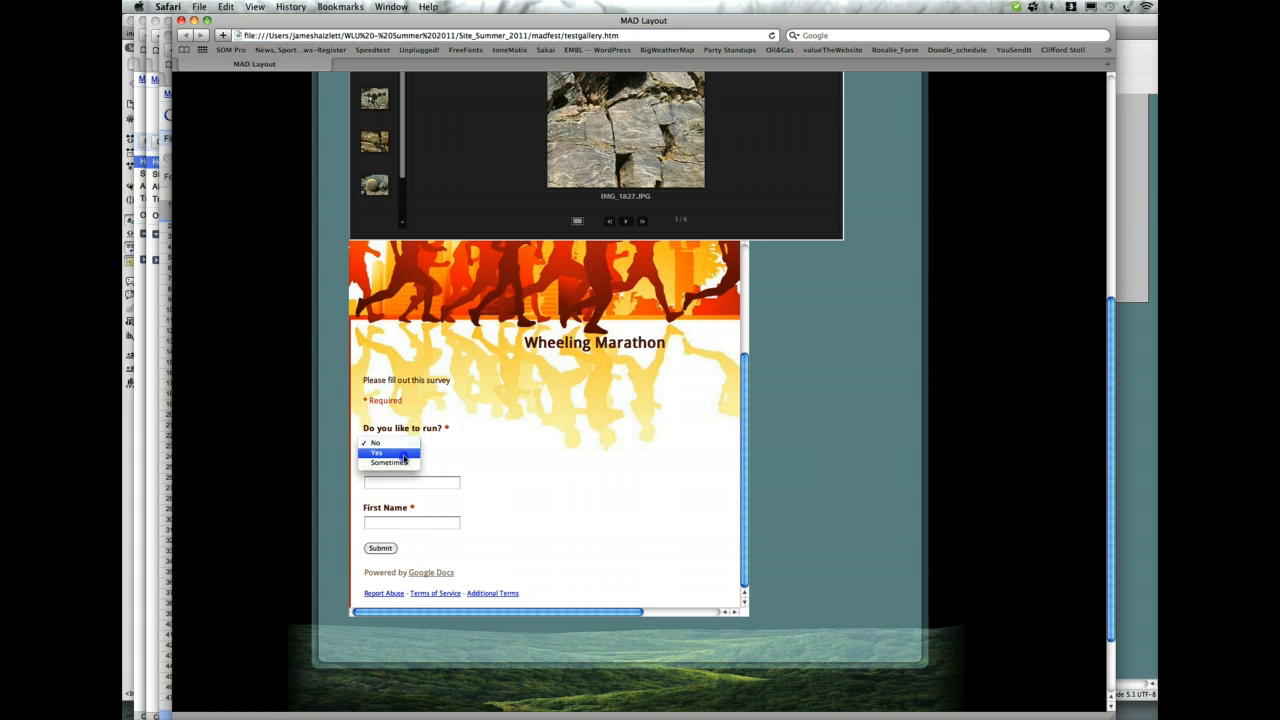
left_click(404, 455)
left_click(400, 481)
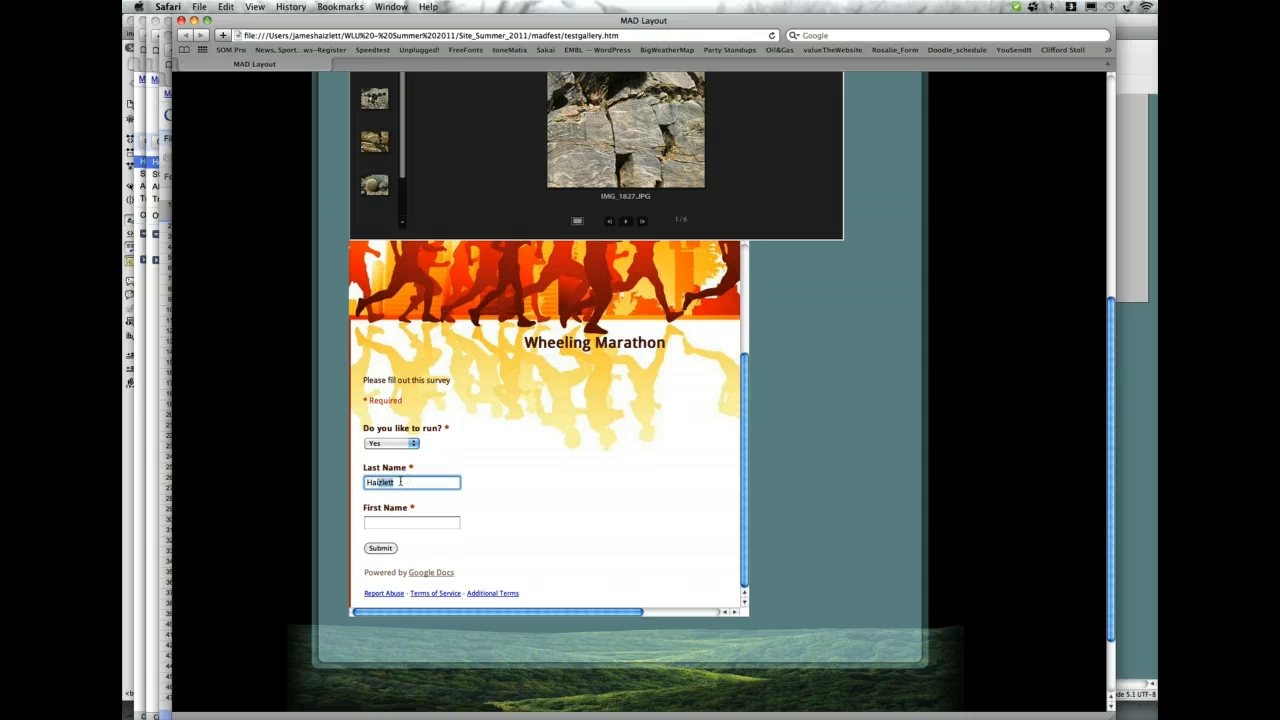
key("super+minus")
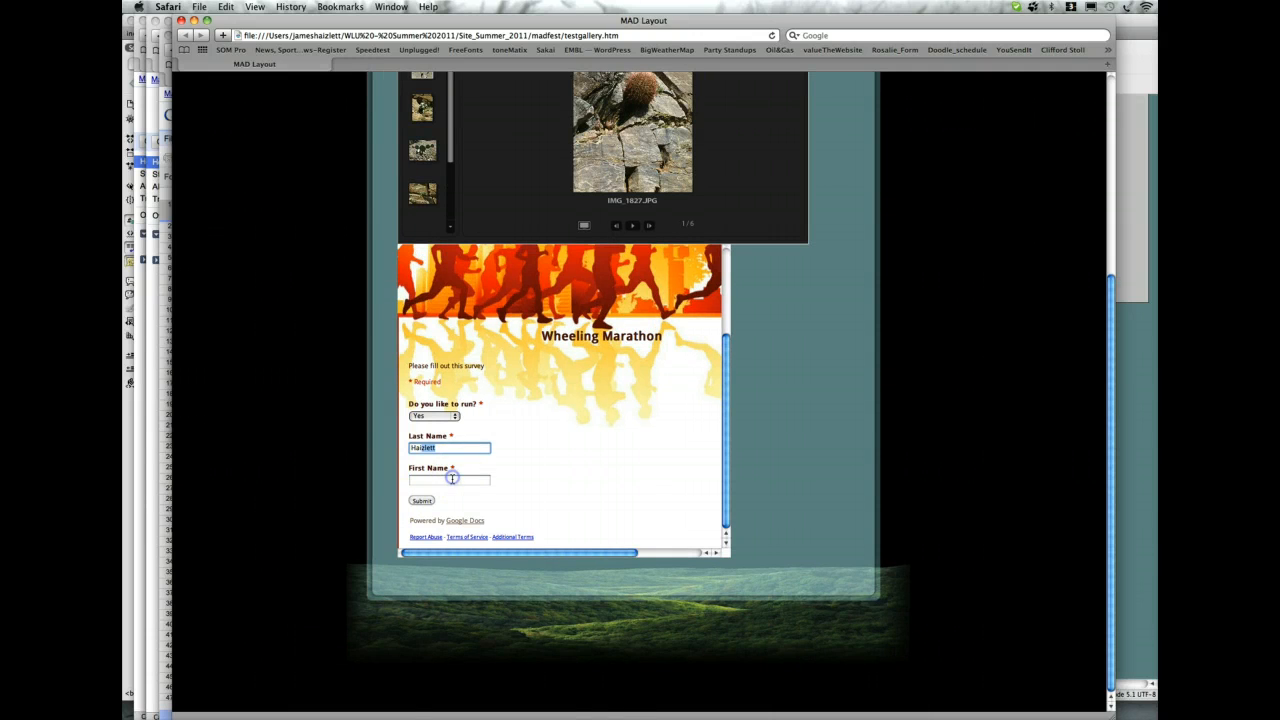
left_click(452, 480)
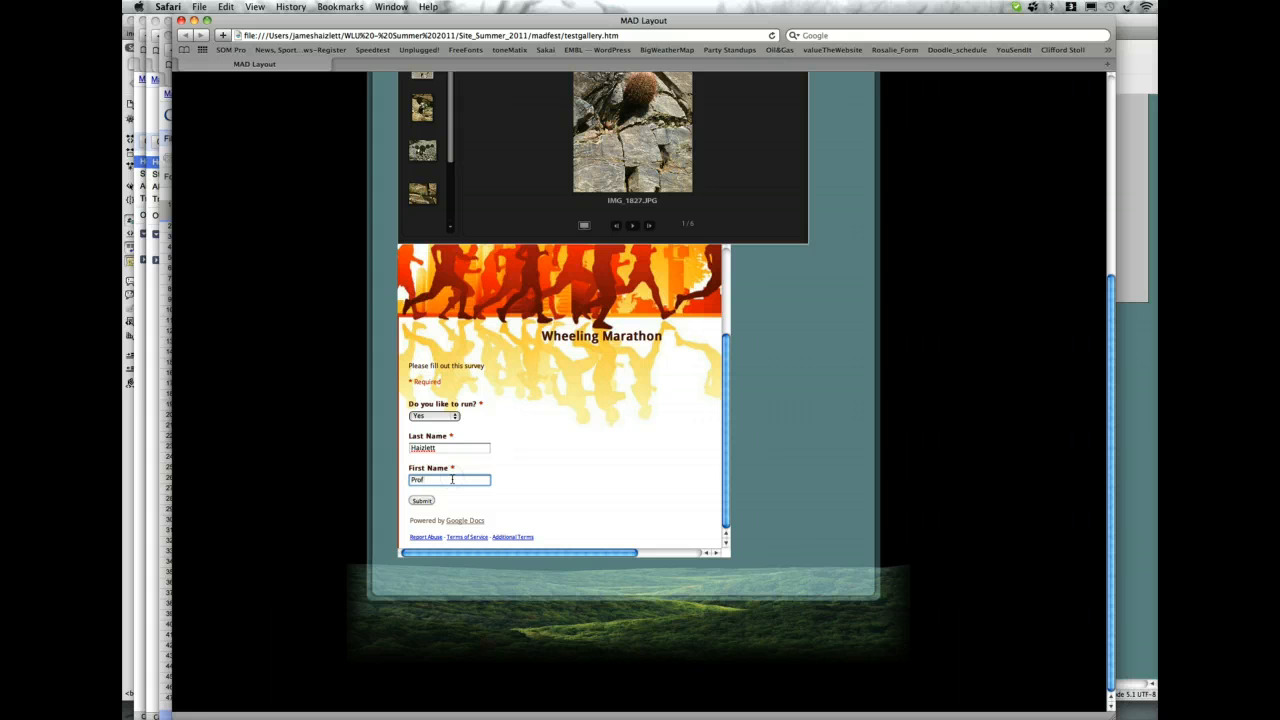
left_click(422, 501)
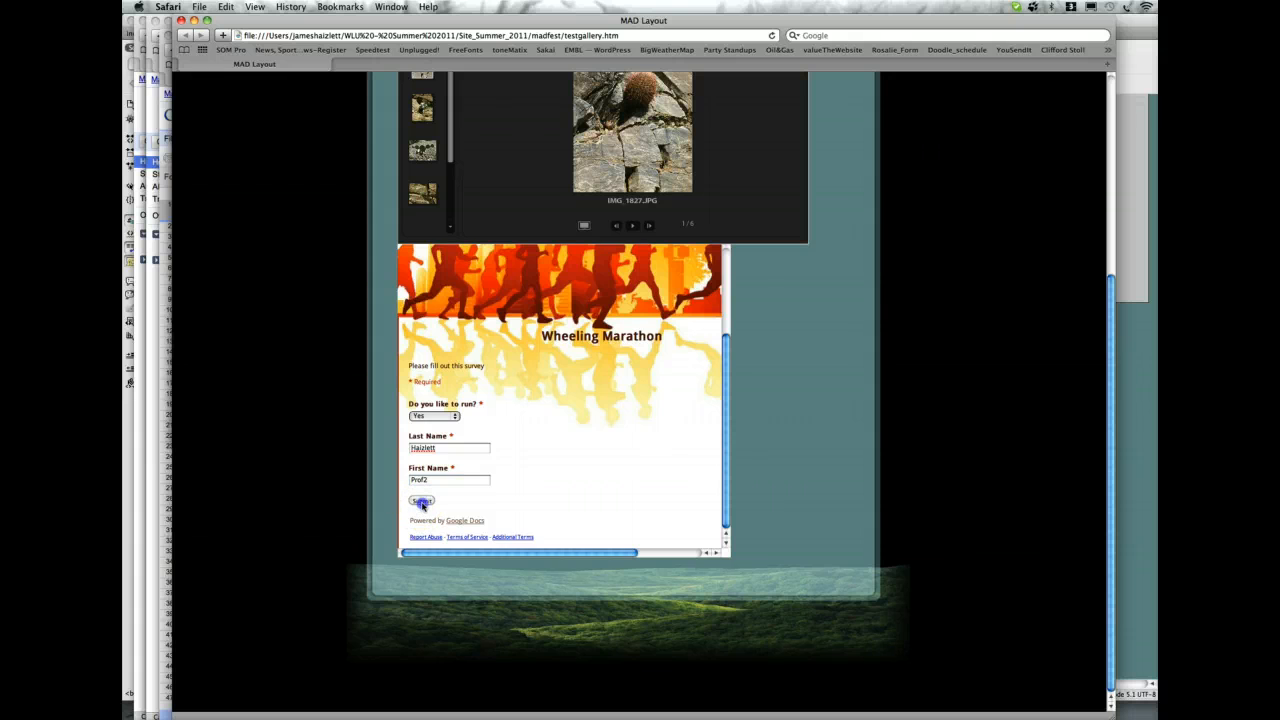
left_click(537, 464)
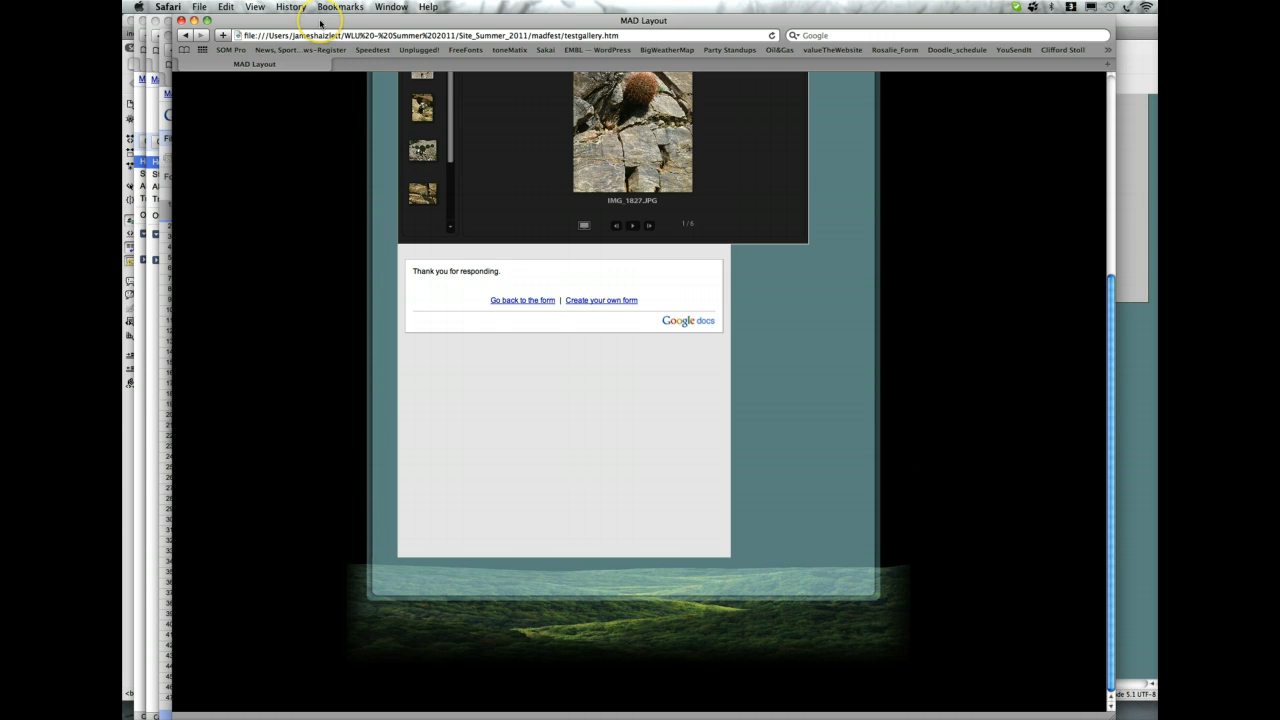
Move the webpage preview window aside and bring the Wheeling Marathon spreadsheet forward to check the recorded responses.
left_click_drag(320, 20, 338, 52)
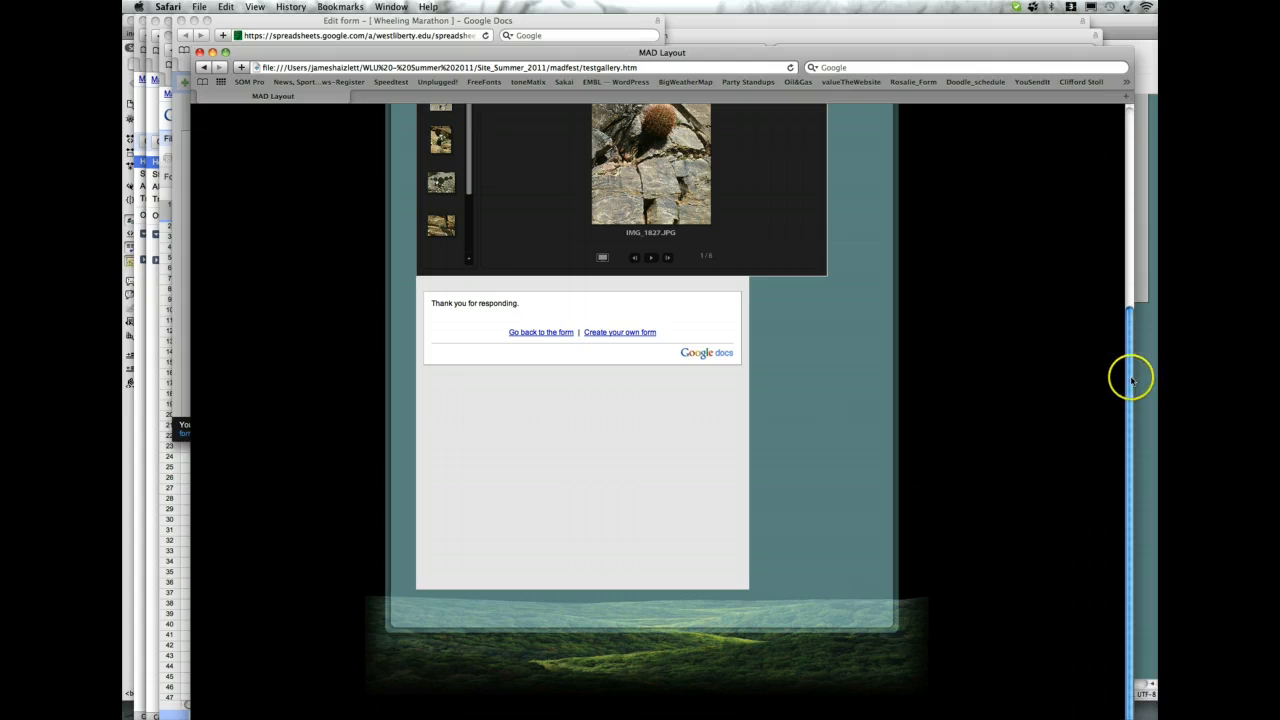
left_click_drag(1129, 374, 1080, 209)
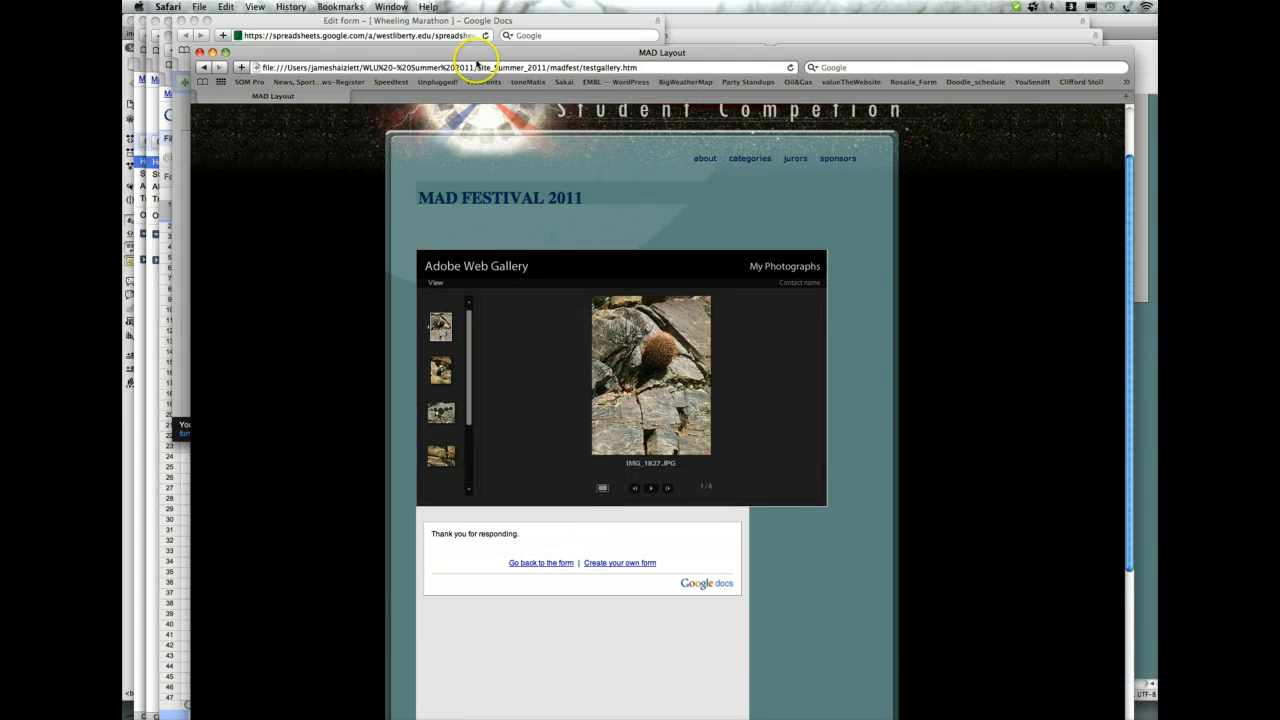
left_click_drag(476, 52, 522, 293)
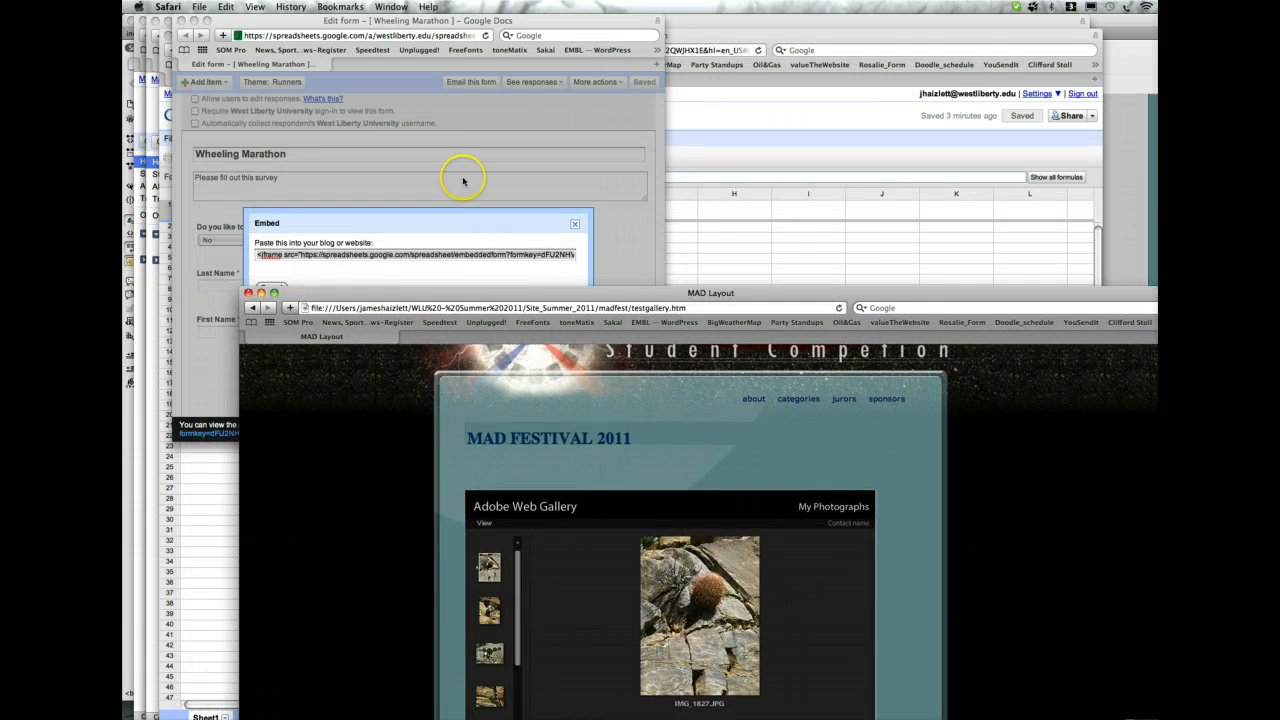
left_click(737, 205)
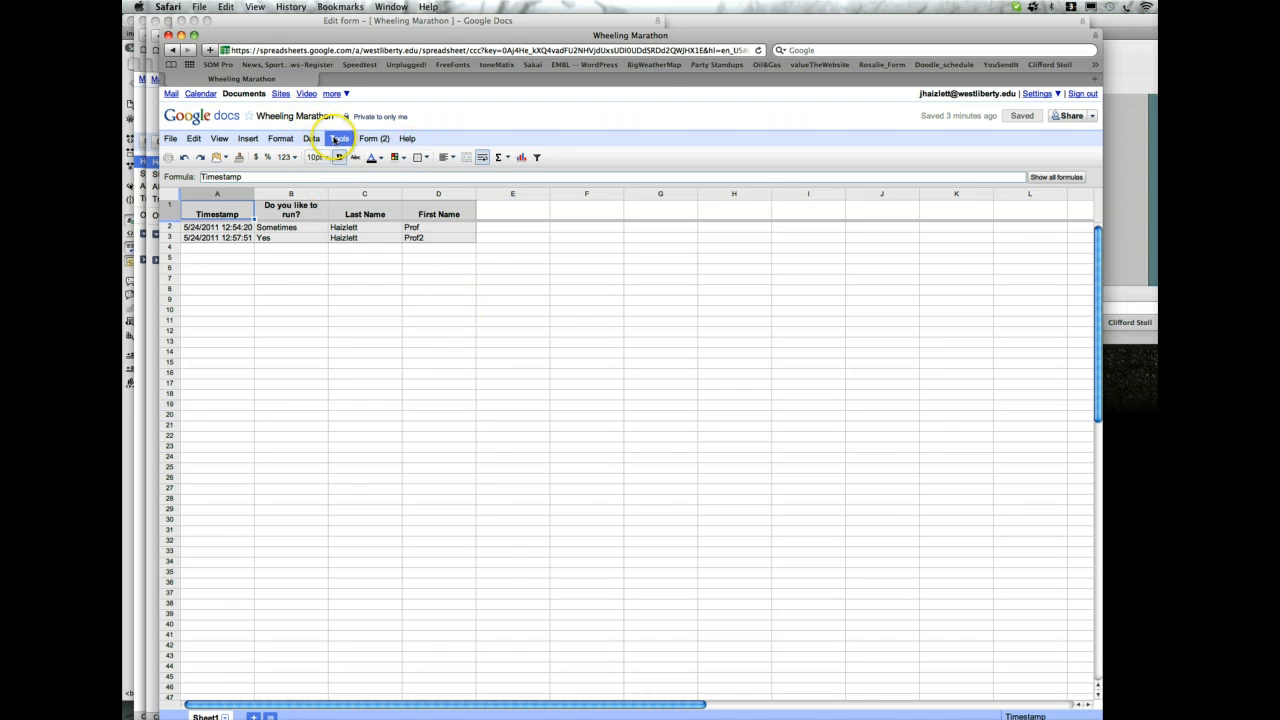
Show the form's summary of responses, dismiss the Embed dialog covering it and review the answer chart and names.
left_click(368, 139)
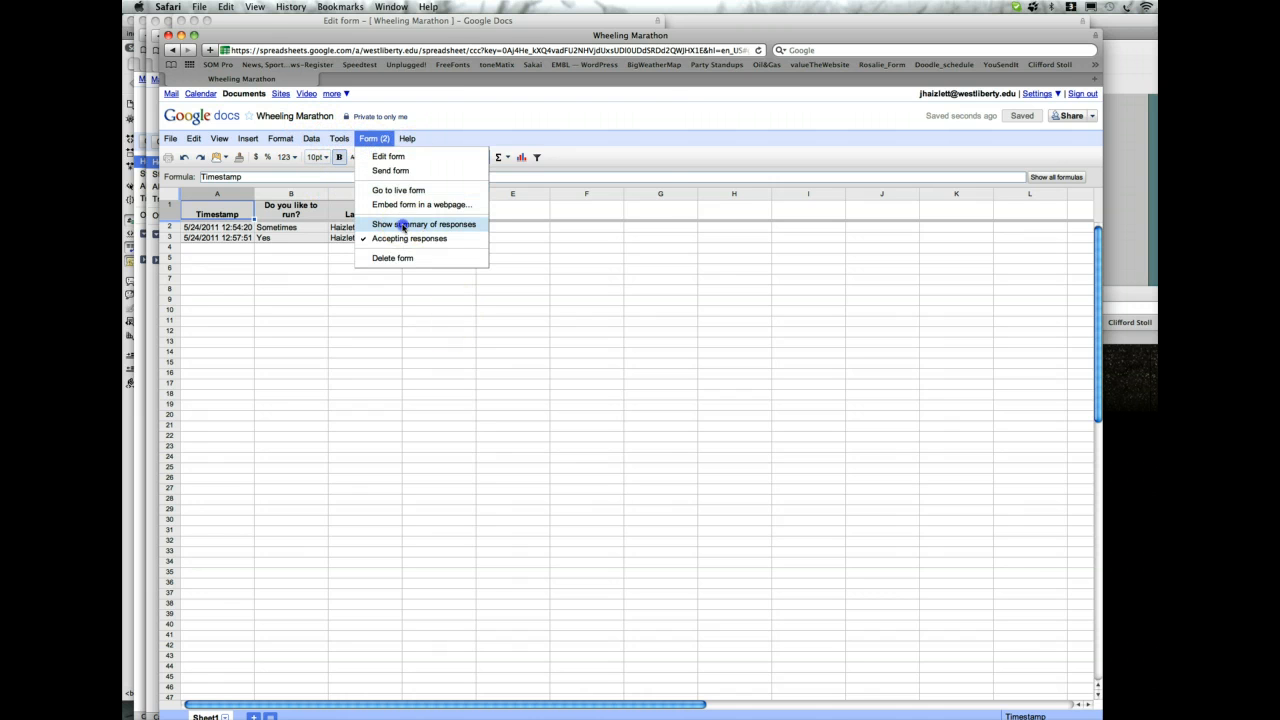
left_click(425, 207)
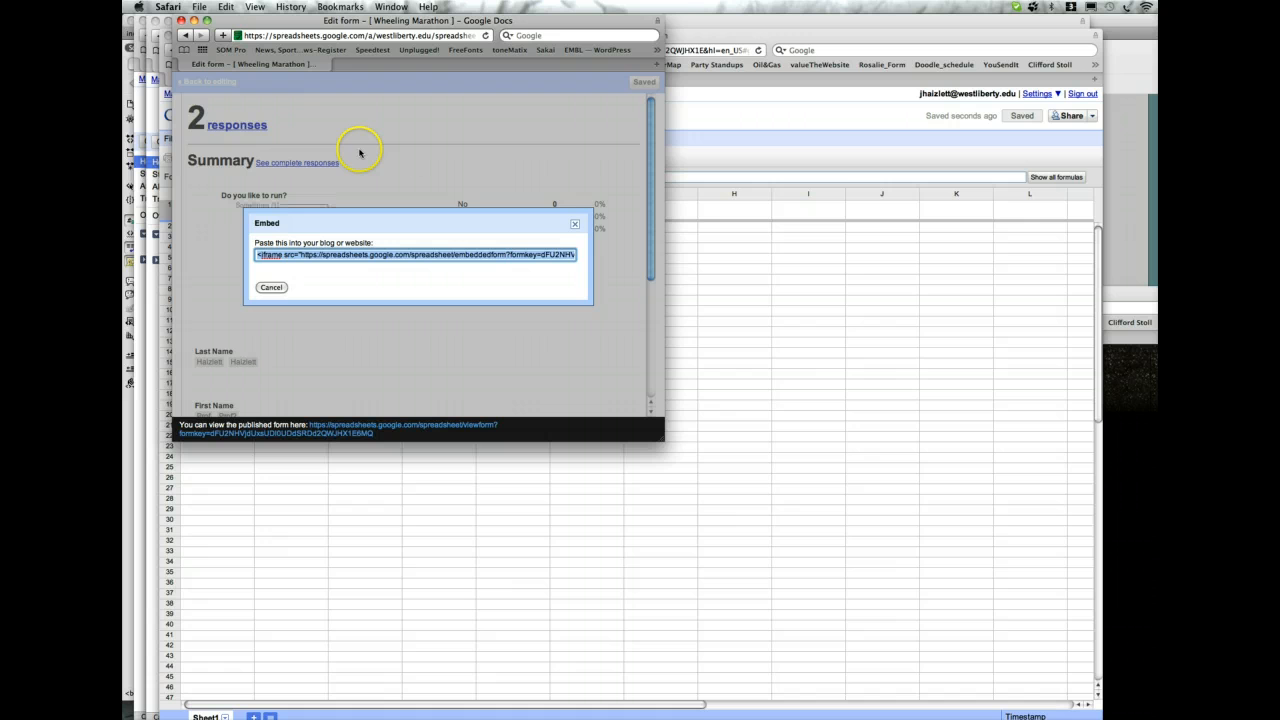
left_click(574, 226)
scroll(643, 200, "down", 2)
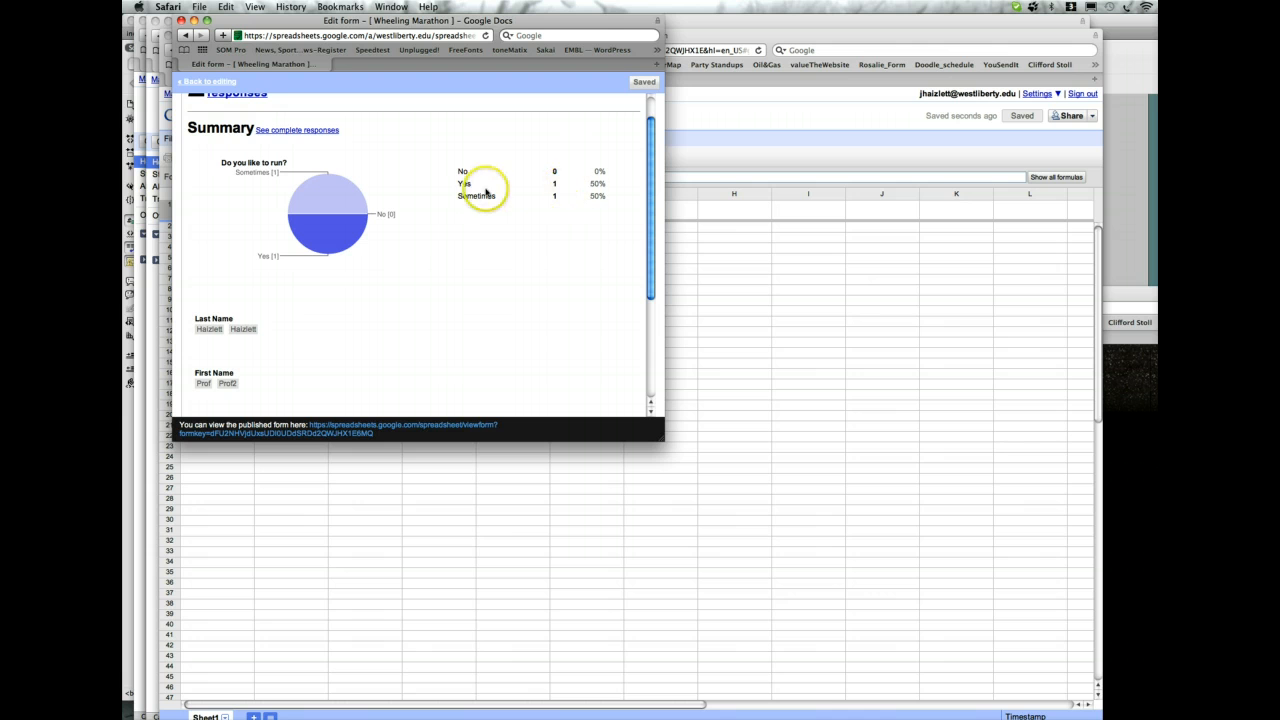
left_click_drag(650, 221, 632, 176)
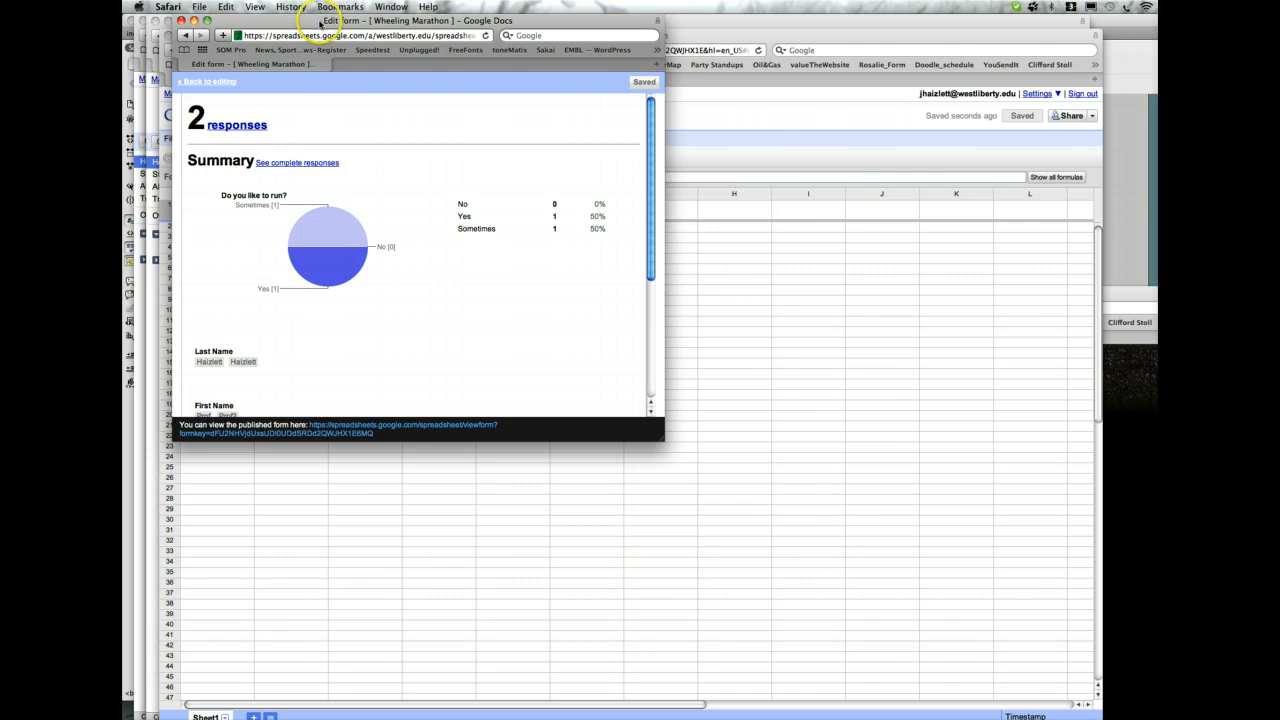
Close the response summary, the Wheeling Marathon spreadsheet and the testgallery.htm preview windows to return to the Google Docs document list.
left_click_drag(320, 22, 421, 117)
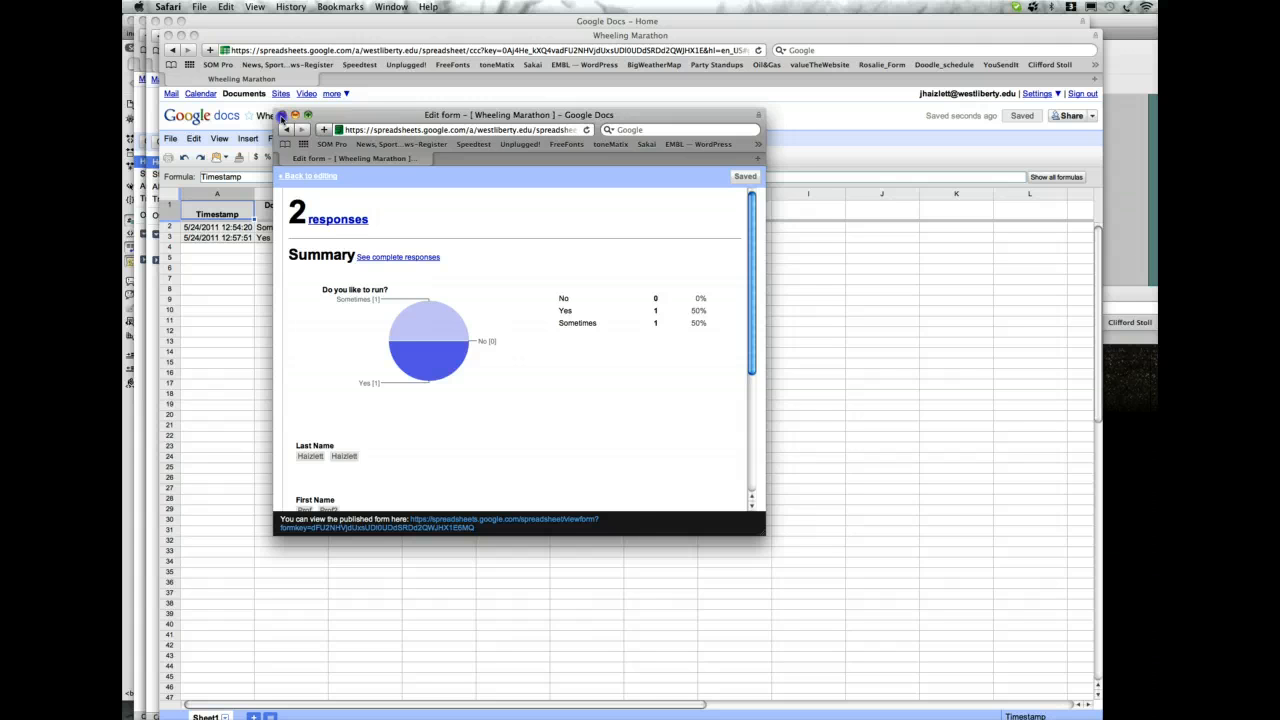
left_click(282, 116)
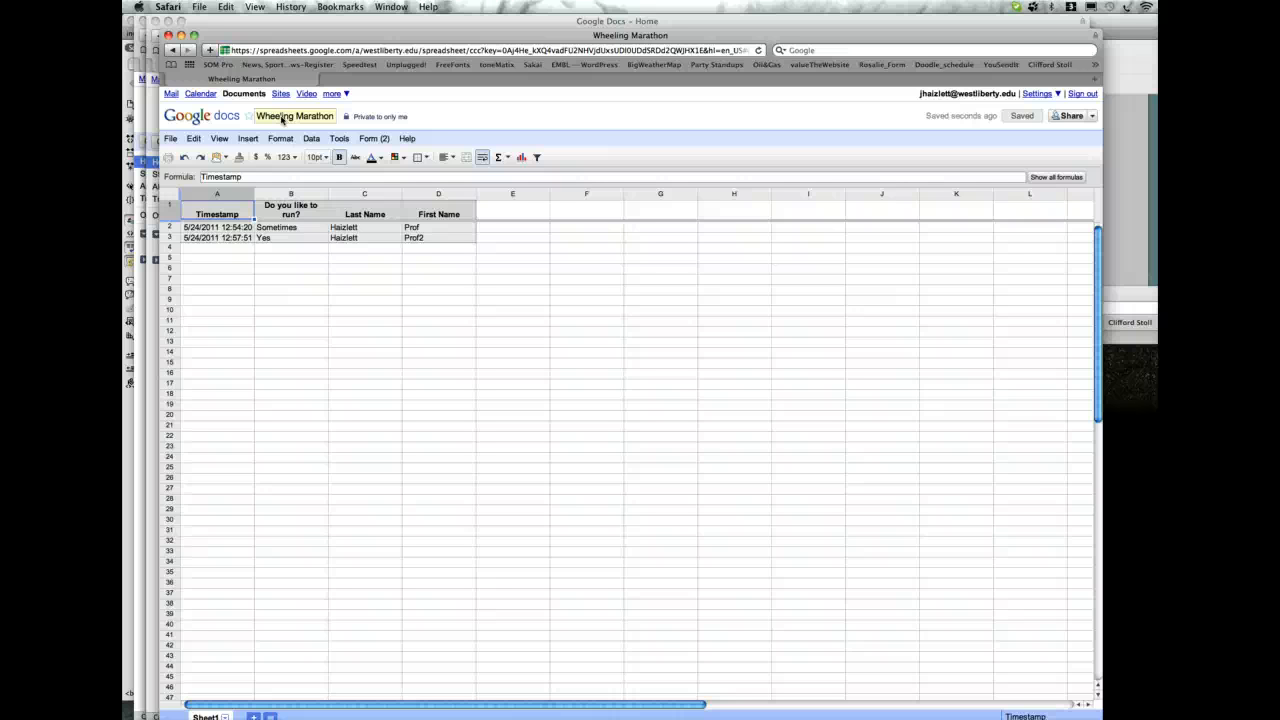
left_click(168, 35)
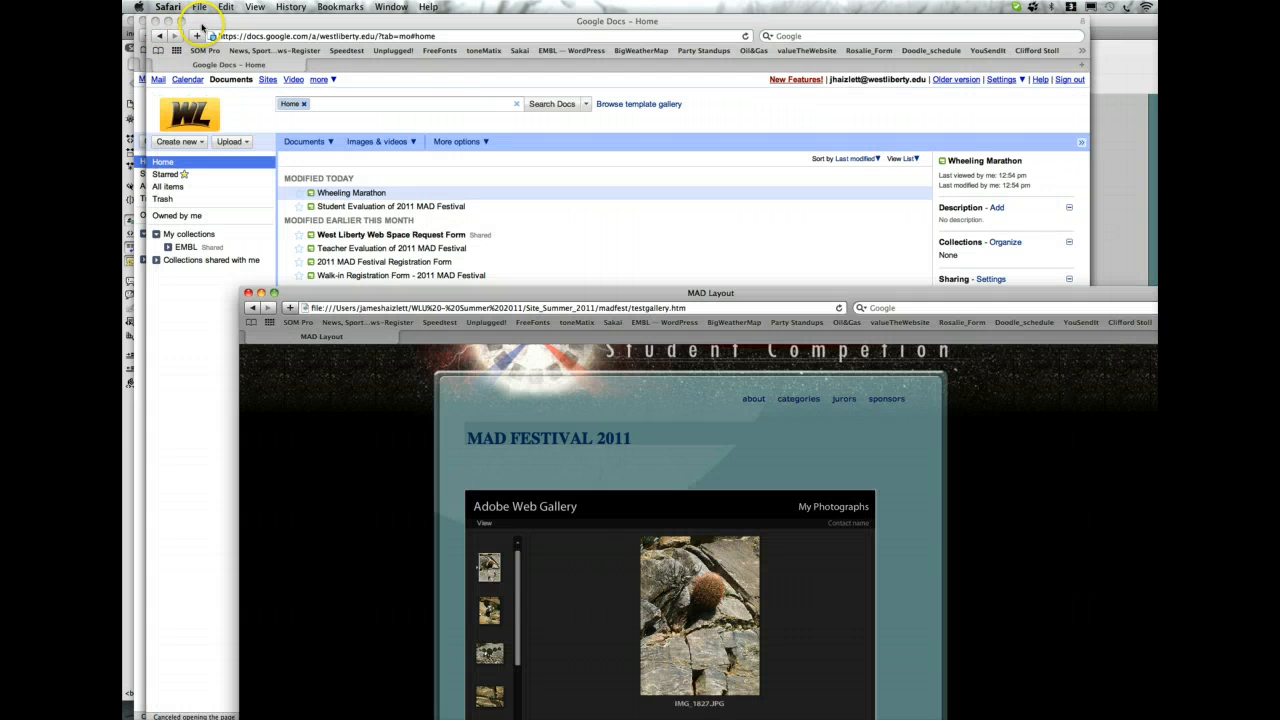
left_click_drag(420, 293, 372, 116)
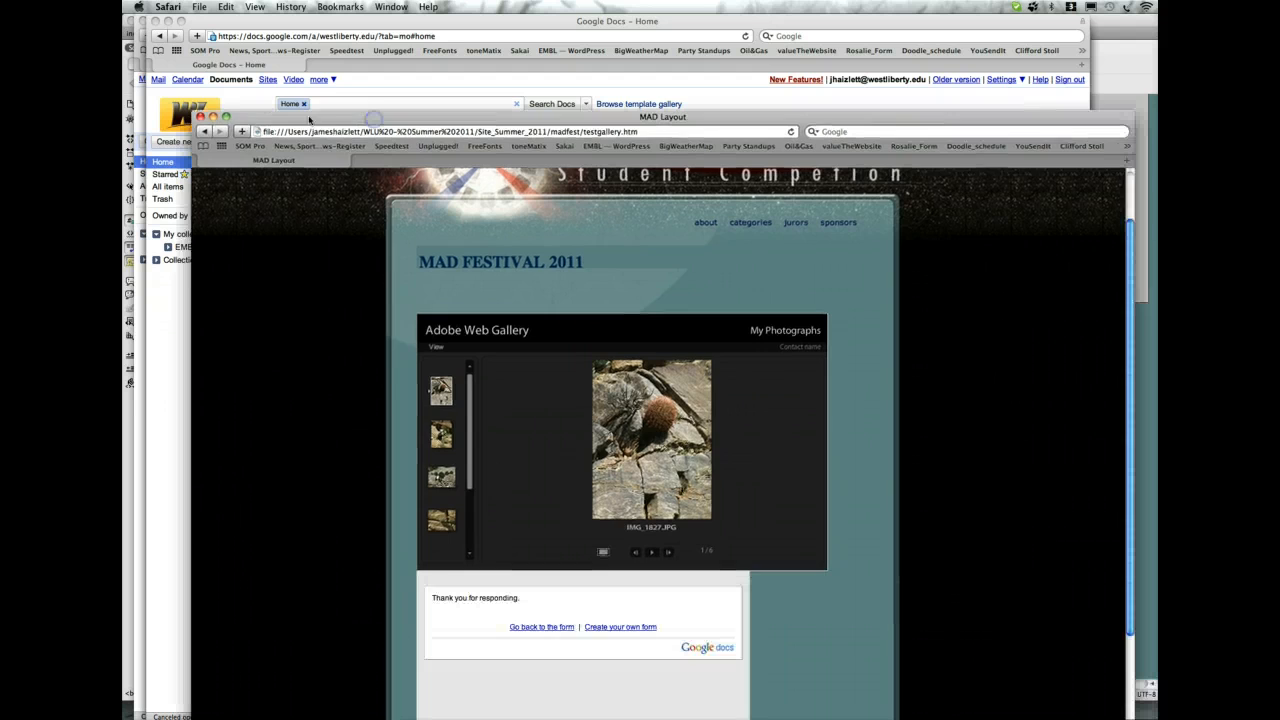
left_click(199, 117)
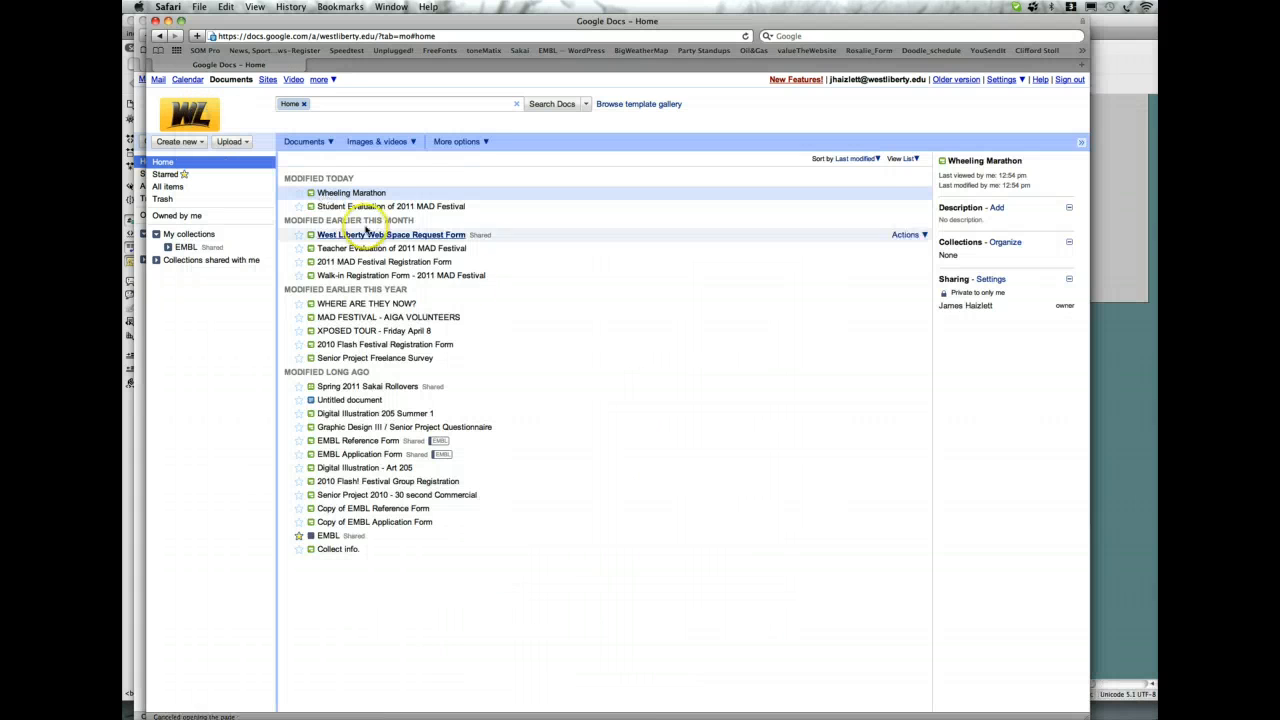